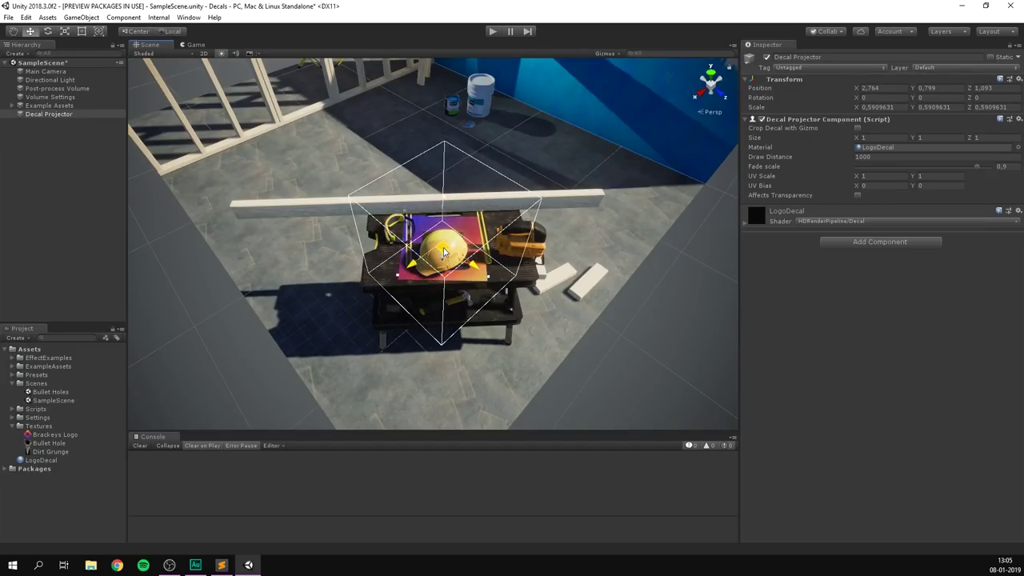
key("e")
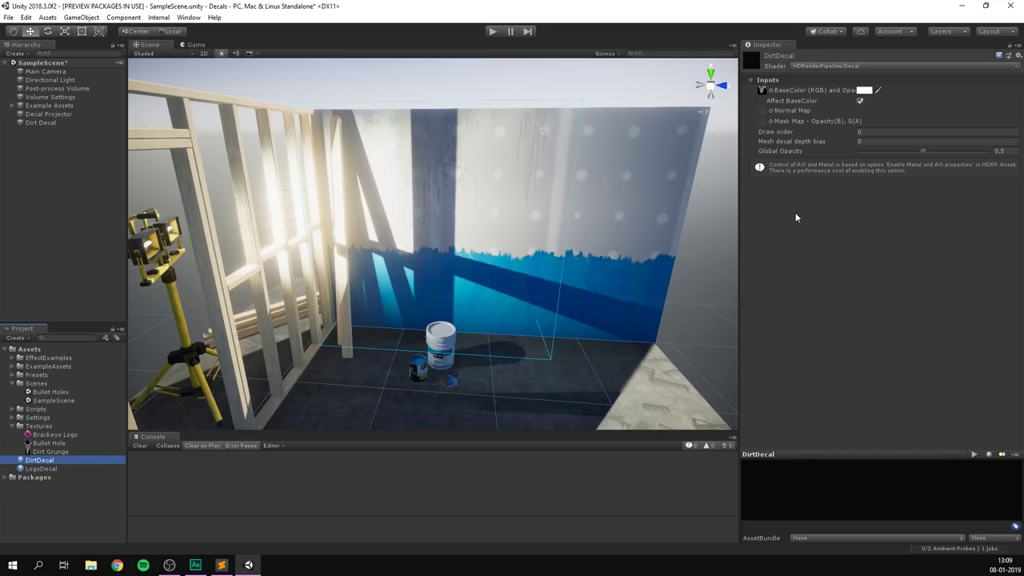
left_click_drag(937, 155, 949, 156)
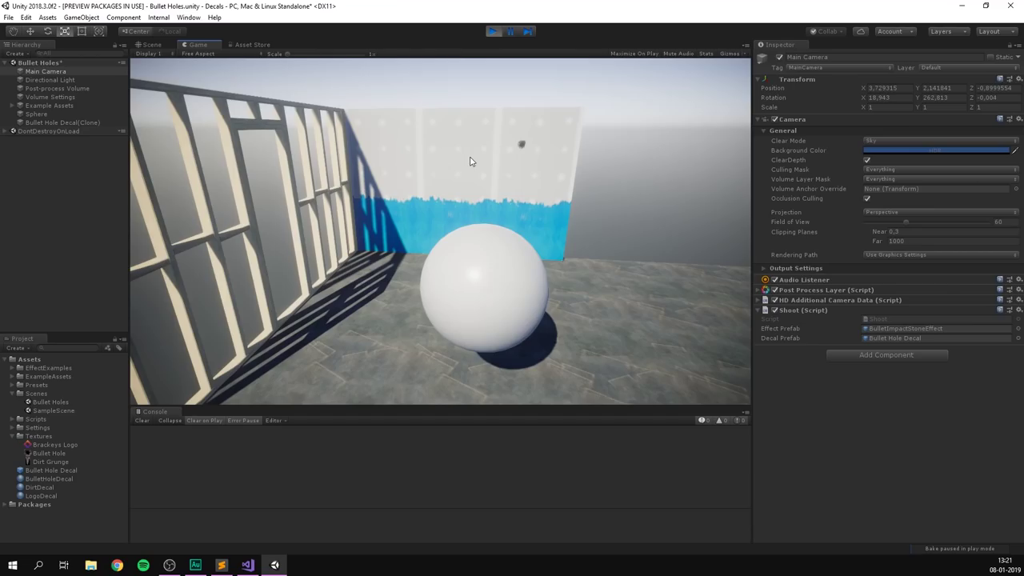
- Fire several shots at the white and blue areas of the back wall in the running game to test the bullet hole decals
left_click(465, 152)
left_click(411, 160)
left_click(409, 201)
left_click(494, 172)
left_click(533, 207)
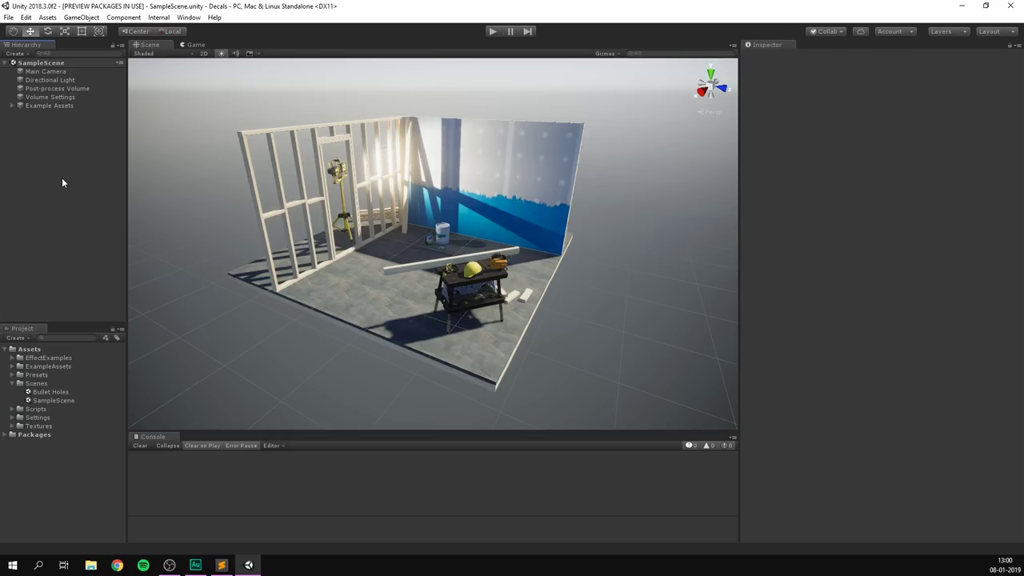
- Open the Graphics section of the project settings
left_click(26, 16)
left_click(110, 255)
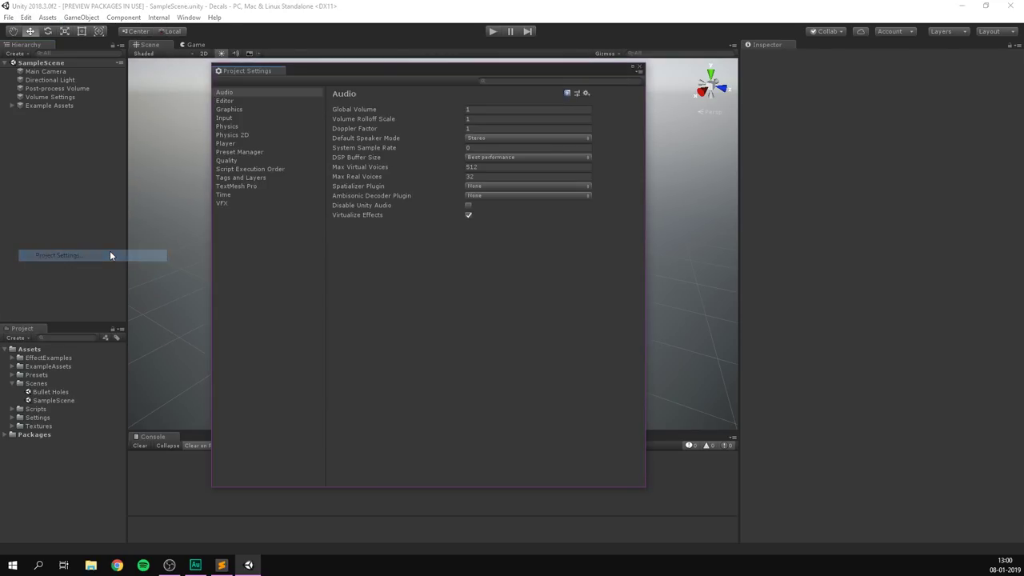
left_click(231, 111)
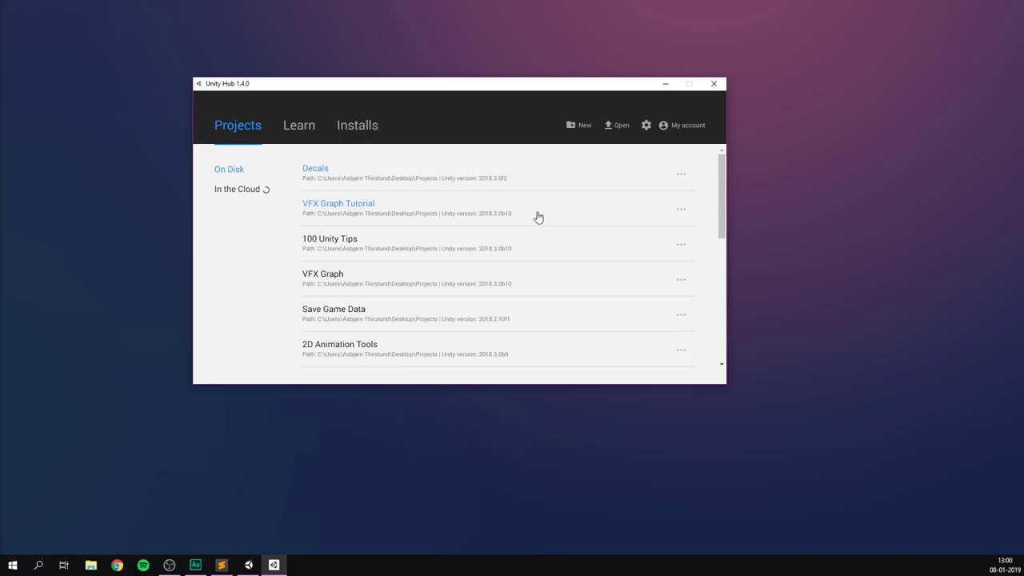
- Switch to Unity Hub, start a new project and choose the High-Definition RP (Preview) template
left_click(577, 126)
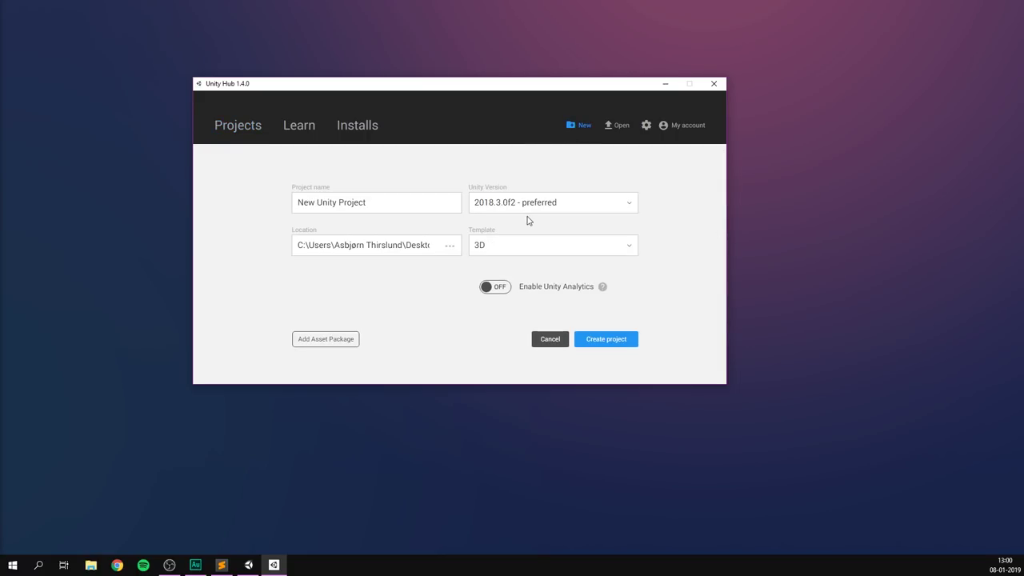
left_click(515, 253)
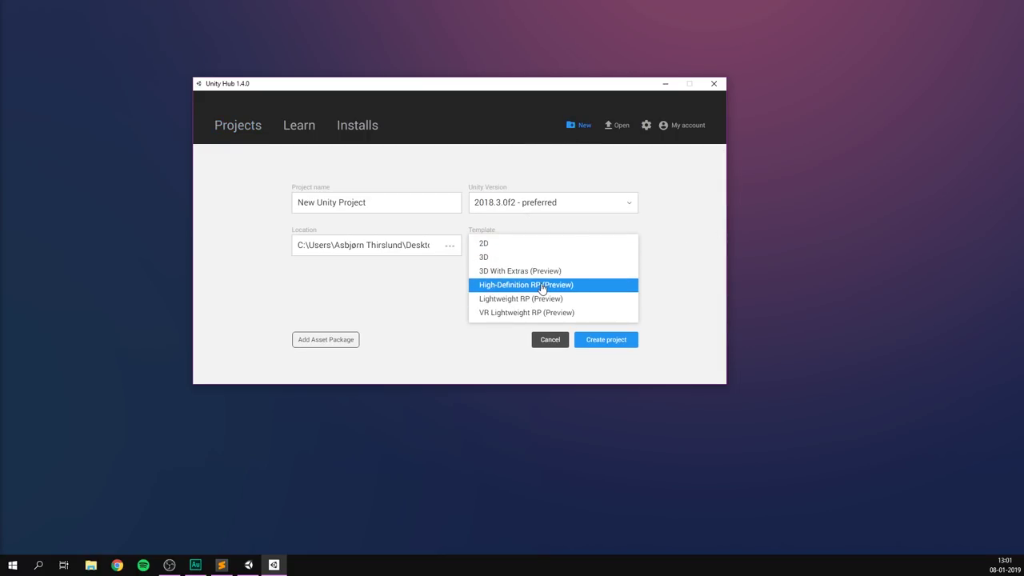
left_click(541, 285)
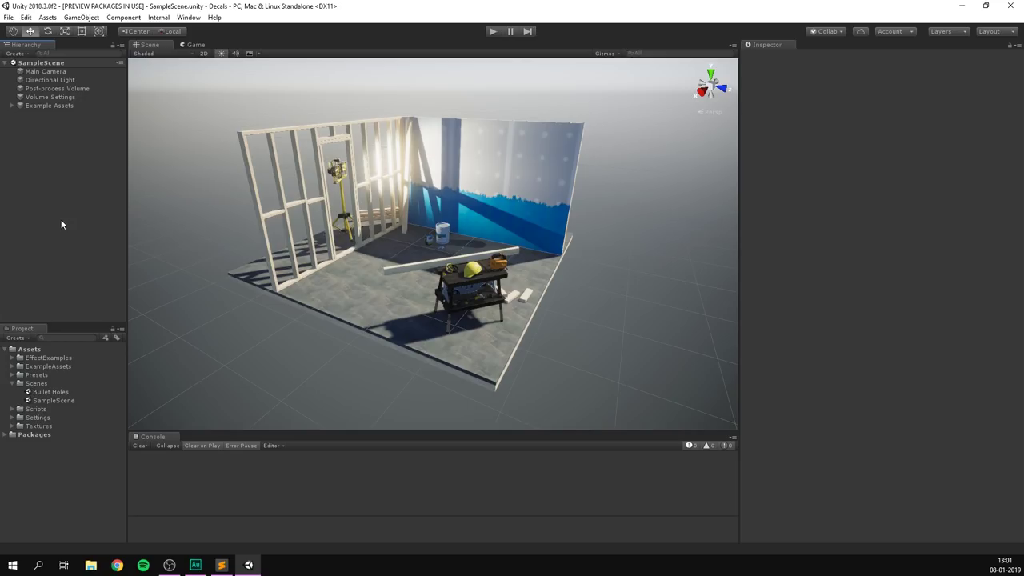
- Add a Decal Projector to the scene and move it onto the open floor at about X 2.458, Y 0.14, Z -0.676
right_click(49, 149)
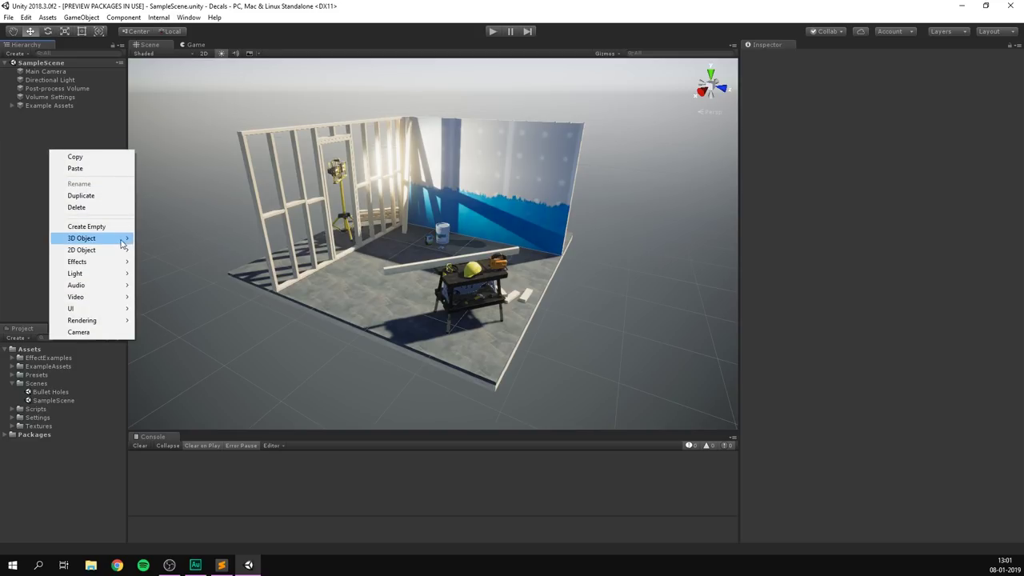
mouse_move(94, 326)
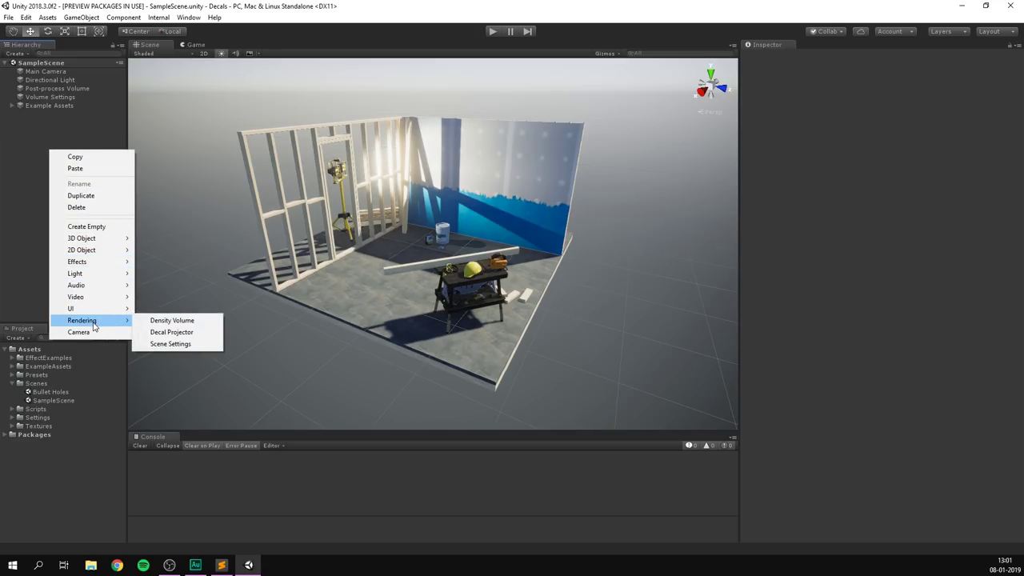
left_click(171, 332)
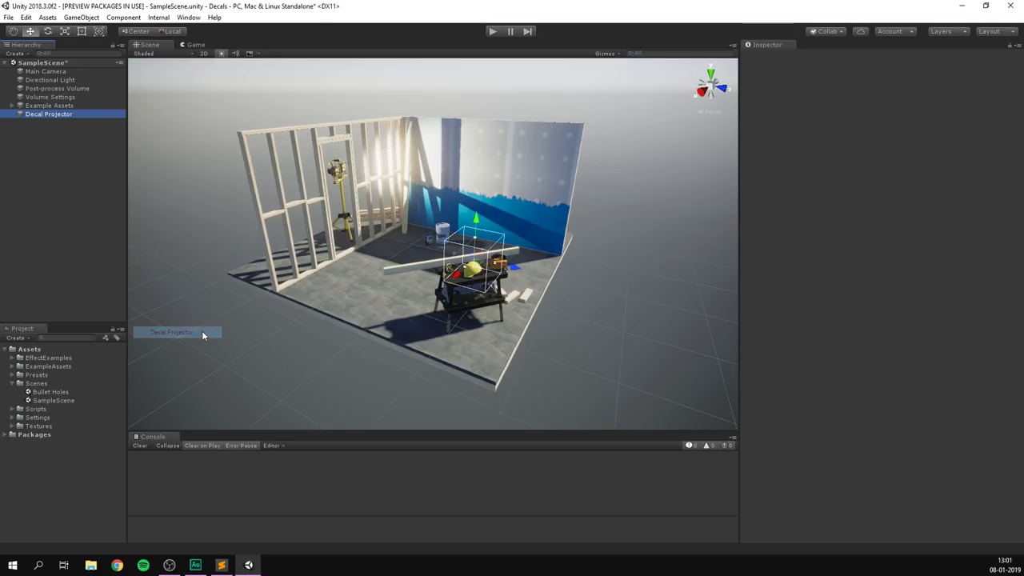
left_click_drag(445, 223, 404, 295)
middle_click_drag(424, 289, 472, 277)
scroll(472, 276, "up", 6)
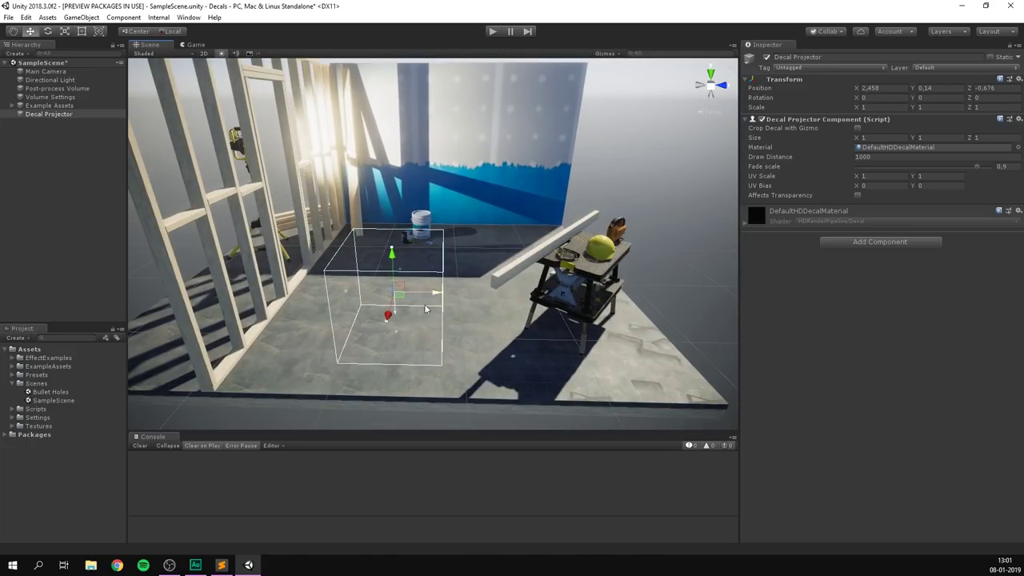
left_click_drag(407, 324, 440, 277, "alt")
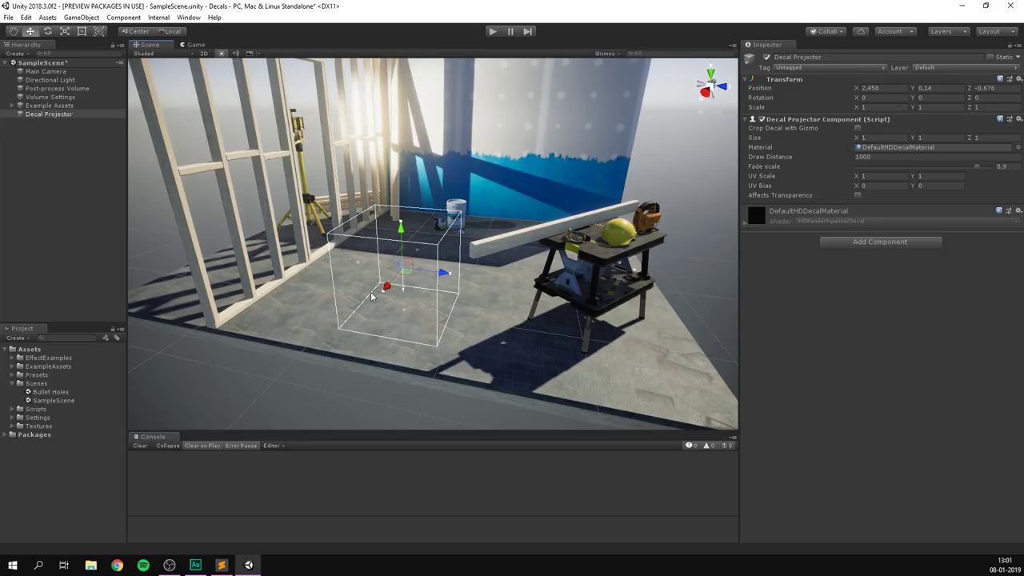
- Create a material named LogoDecal in the Assets folder and set its shader to HDRenderPipeline/Decal
left_click(17, 338)
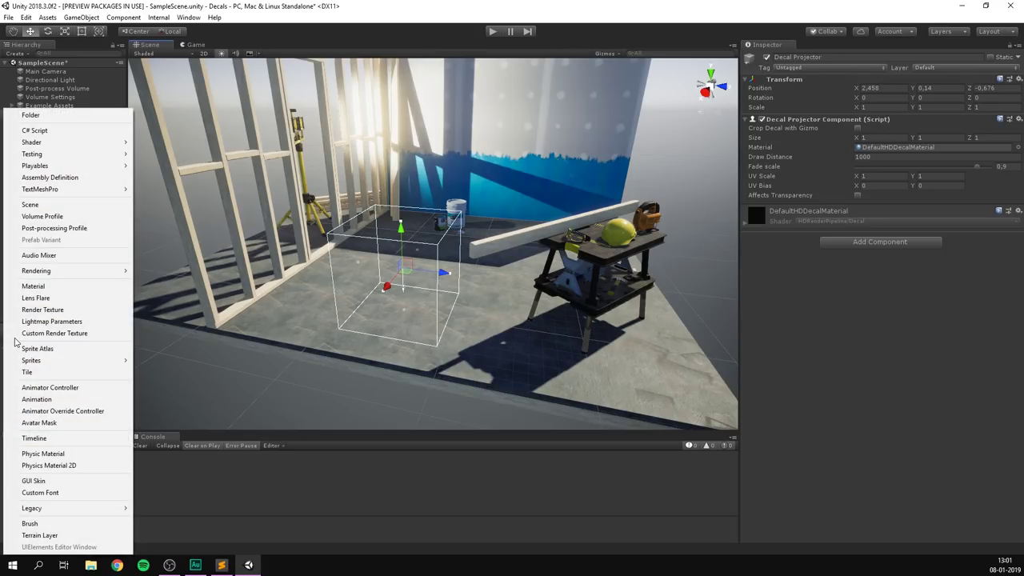
left_click(40, 283)
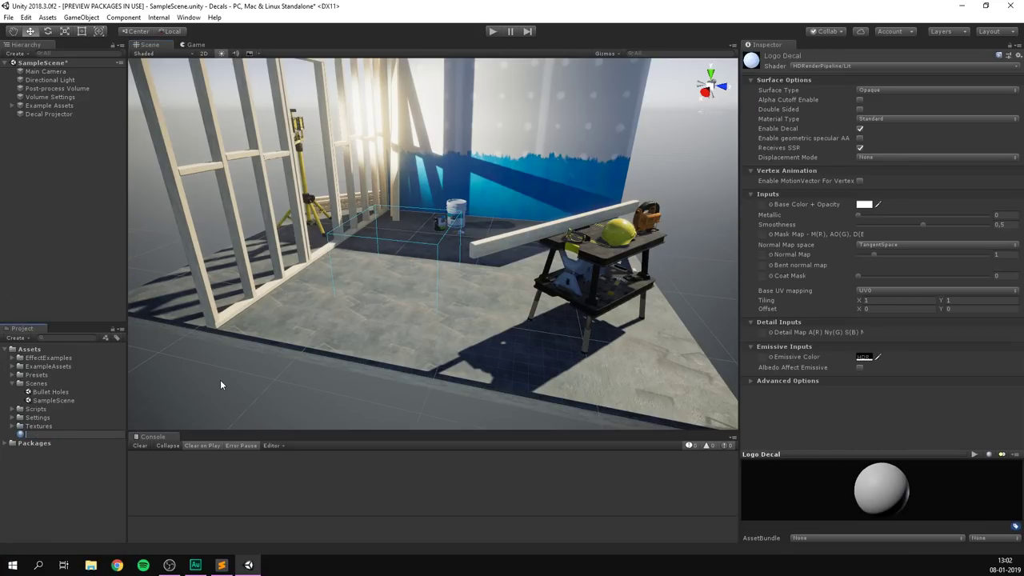
type("LogoDecal")
key("Return")
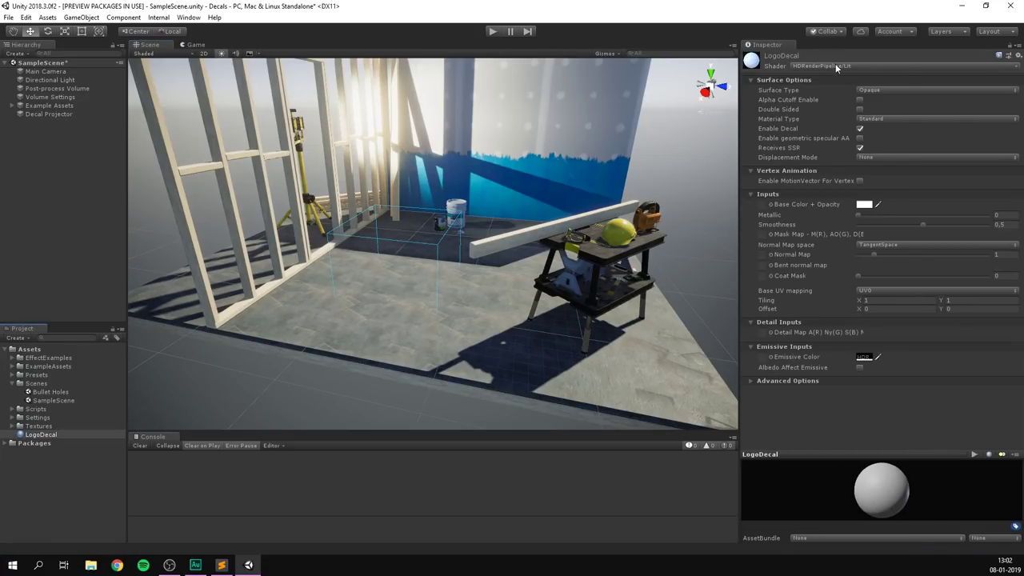
left_click(835, 64)
mouse_move(832, 161)
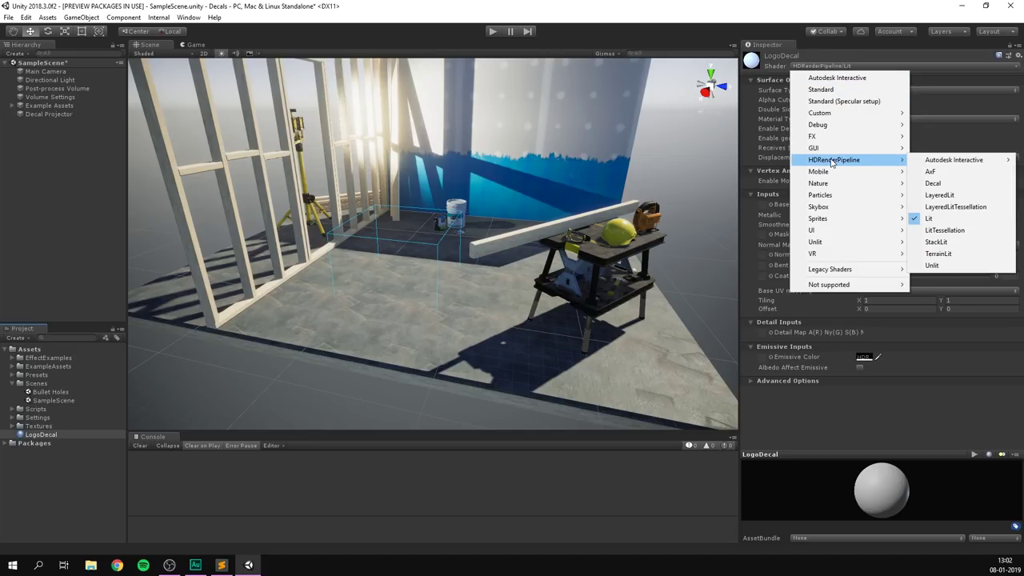
left_click(956, 184)
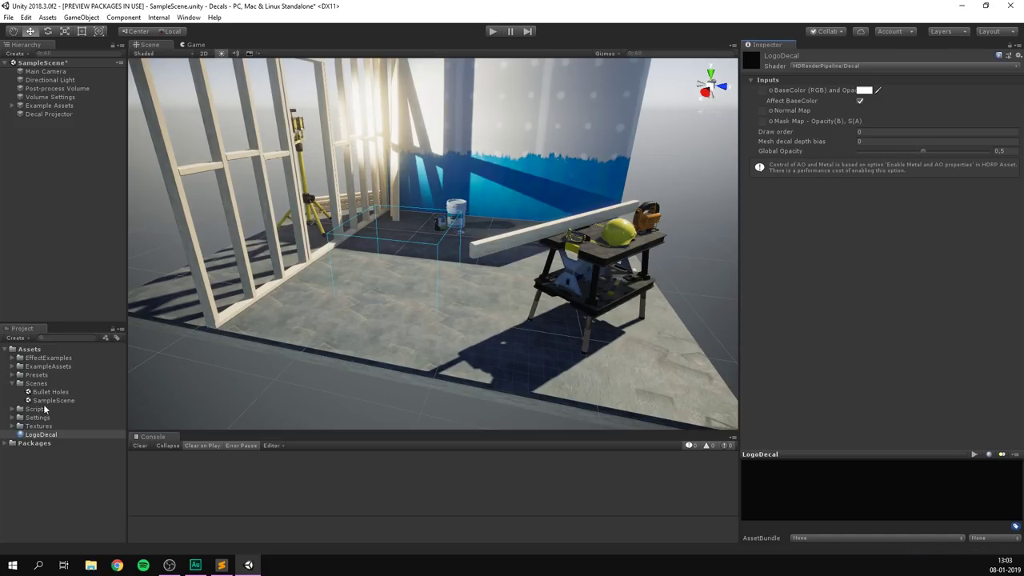
- Assign the Brackeys Logo texture from the Textures folder to the LogoDecal material's base color
left_click(12, 433)
left_click(12, 425)
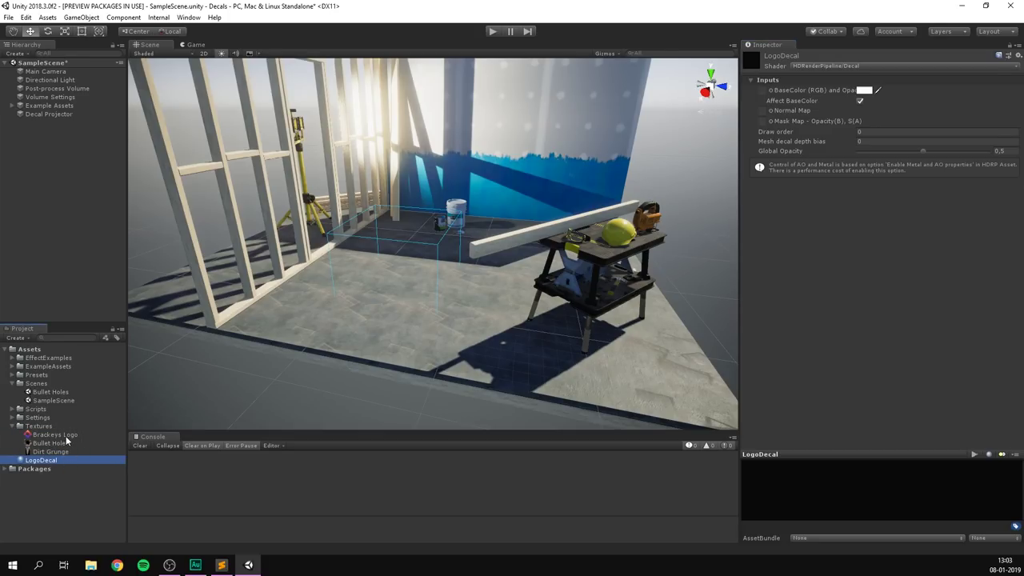
left_click_drag(59, 437, 775, 91)
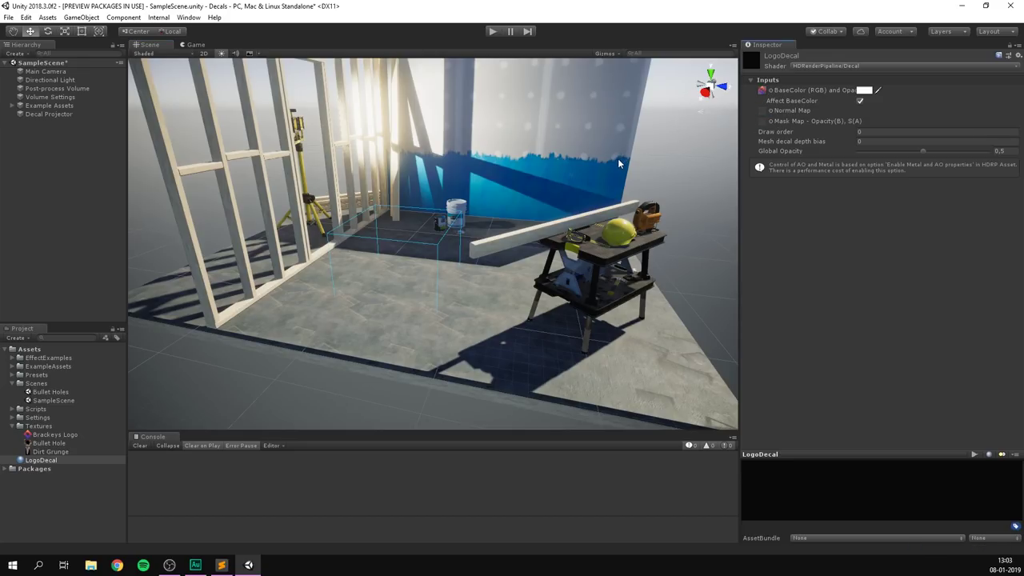
- Assign the LogoDecal material to the Decal Projector so the logo is projected on the floor
left_click(60, 114)
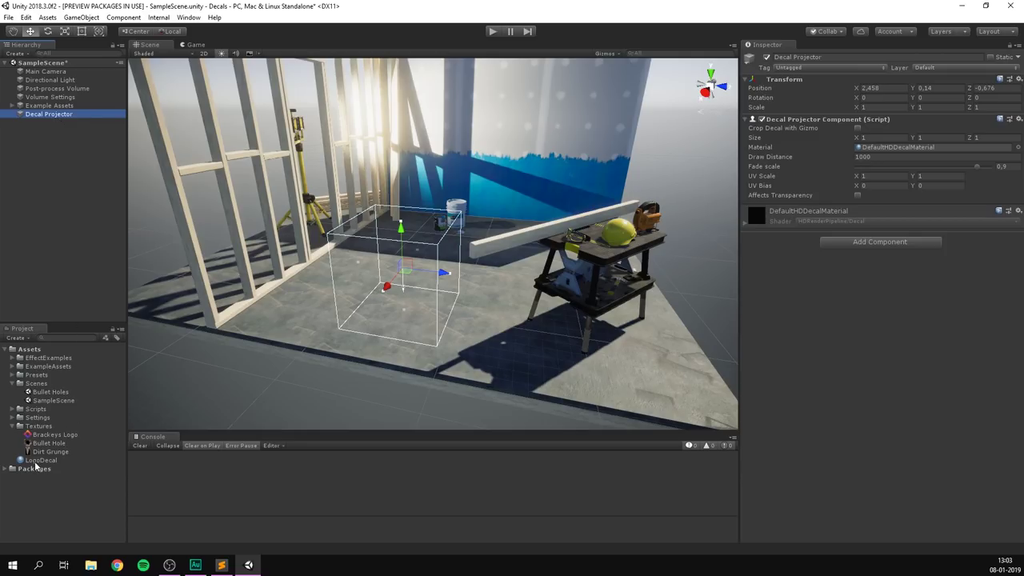
left_click_drag(33, 462, 872, 151)
left_click_drag(537, 183, 460, 266, "alt")
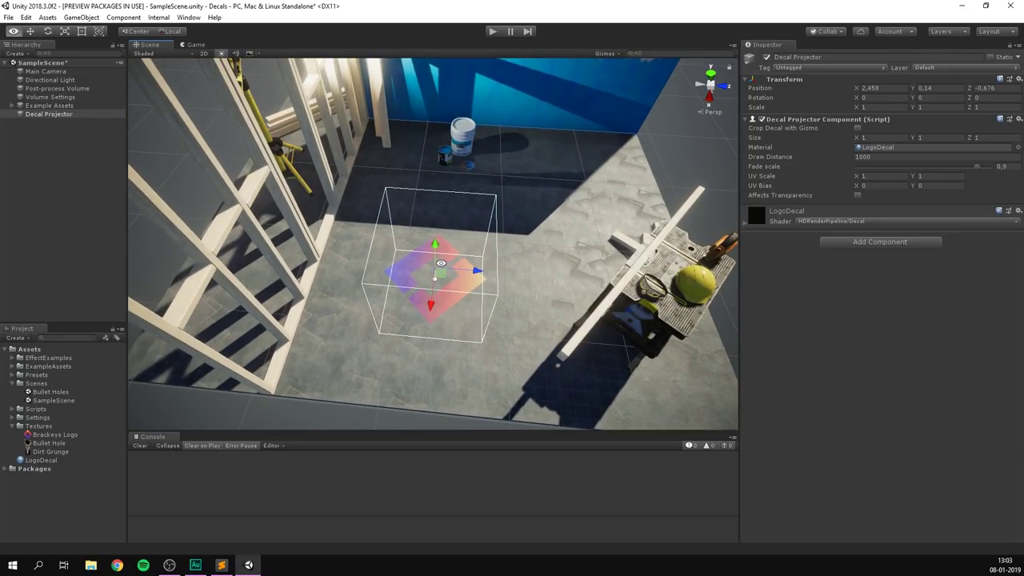
left_click_drag(419, 264, 400, 218, "alt")
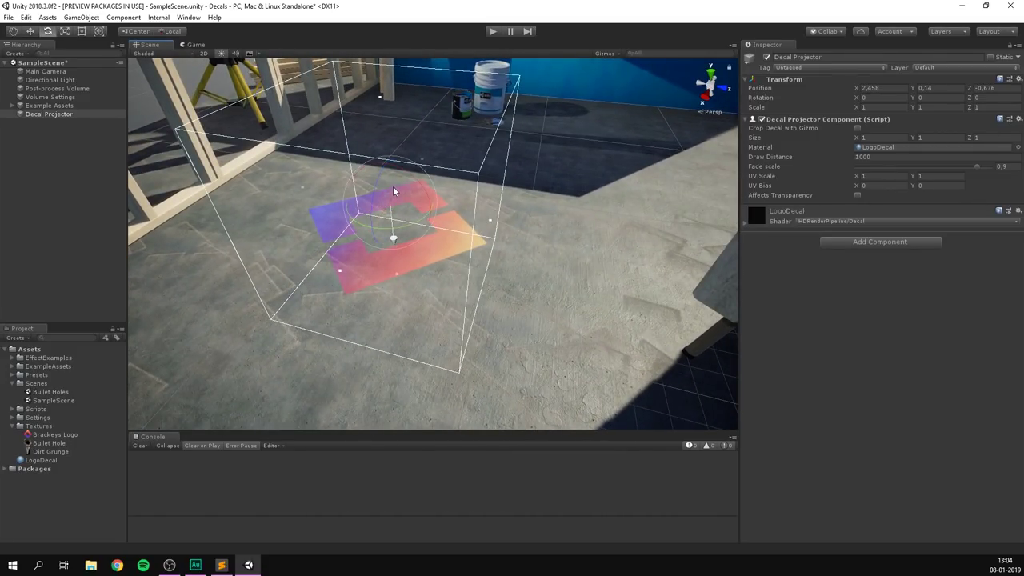
- Try tilting the Decal Projector to a rotation of about X 13.9, Y 10.5, Z -63
left_click_drag(393, 190, 311, 225)
key("w")
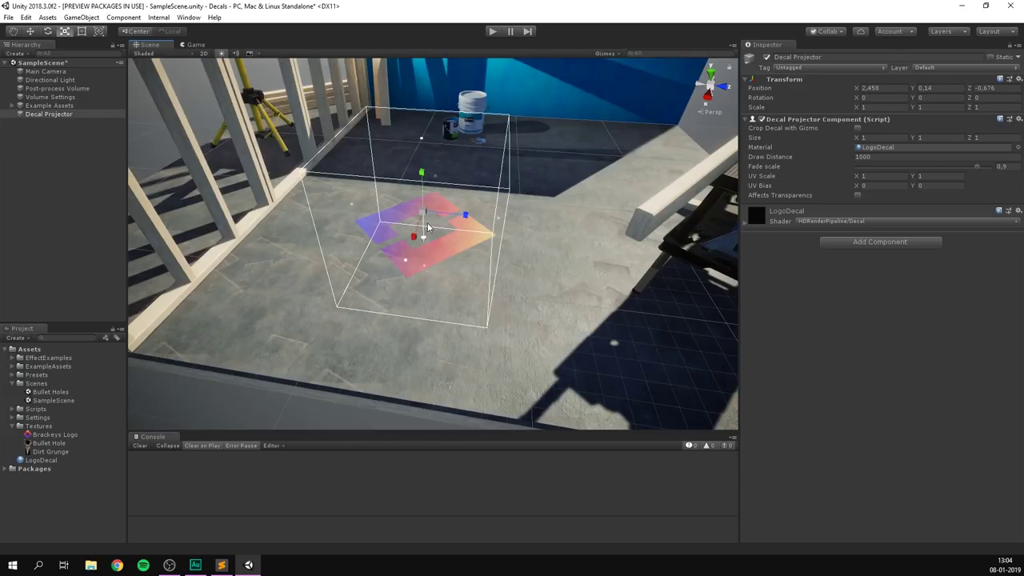
- Scale the Decal Projector uniformly to about 1.22, also trying a narrower Z scale and undoing it
key("r")
left_click_drag(422, 210, 449, 217)
left_click_drag(413, 235, 420, 224)
key("ctrl+z")
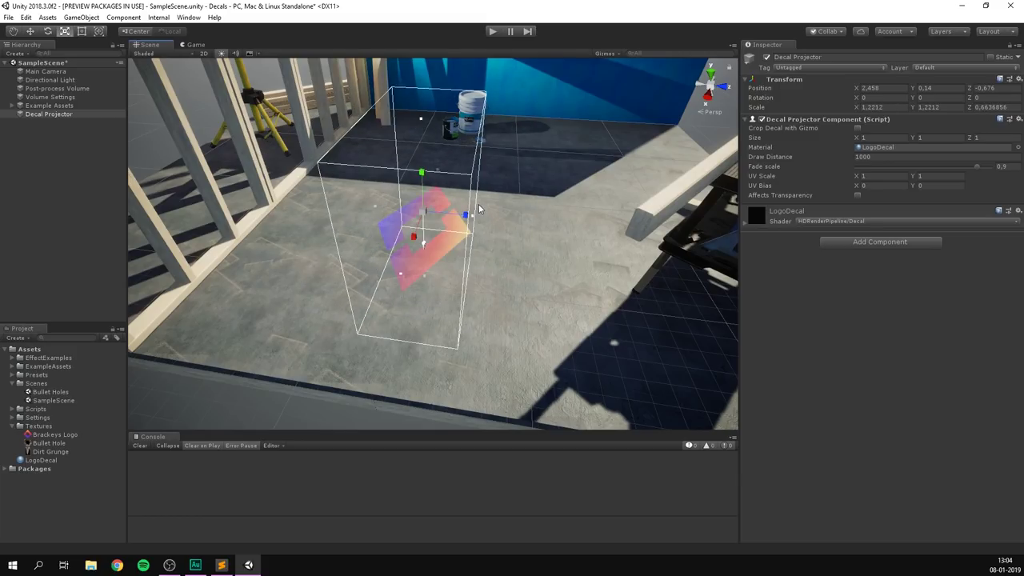
key("ctrl+z")
left_click_drag(488, 208, 449, 220, "alt")
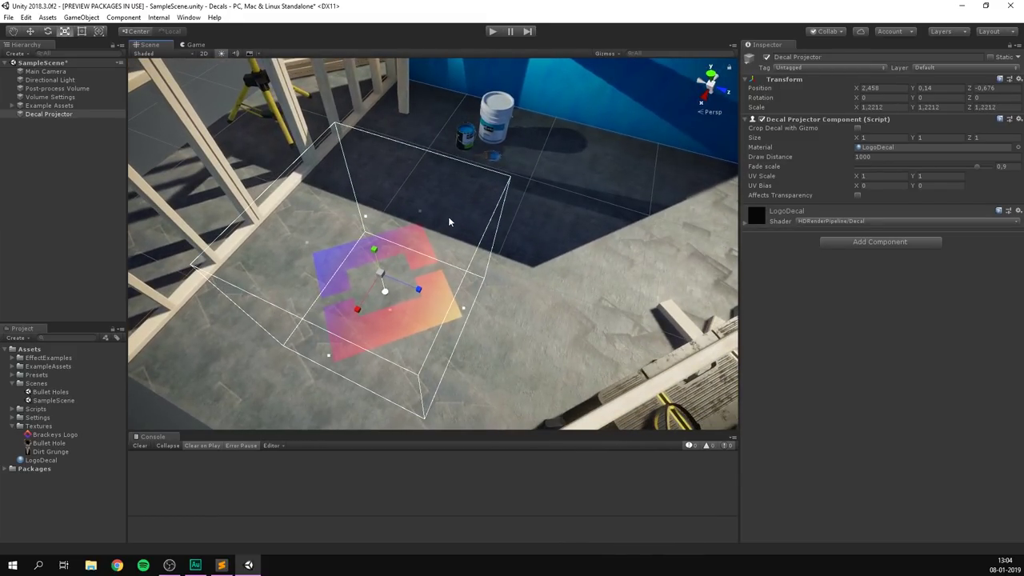
- Move the Decal Projector across the floor to the base of the wooden wall frame, about X 2.056, Z -1.522
key("w")
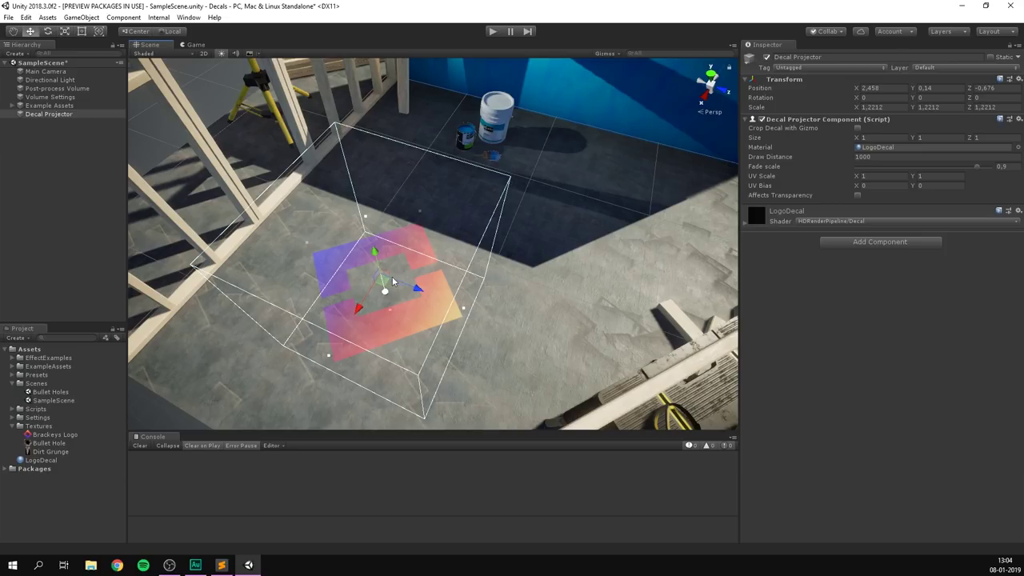
left_click_drag(377, 273, 315, 206)
left_click_drag(316, 206, 448, 216, "alt")
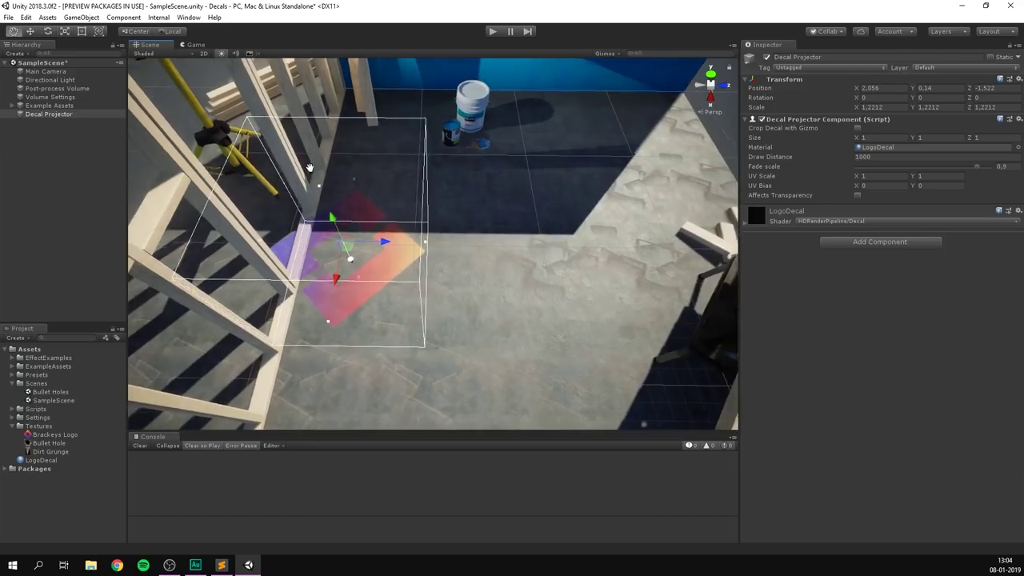
middle_click_drag(307, 237, 354, 225)
left_click_drag(334, 216, 355, 209, "alt")
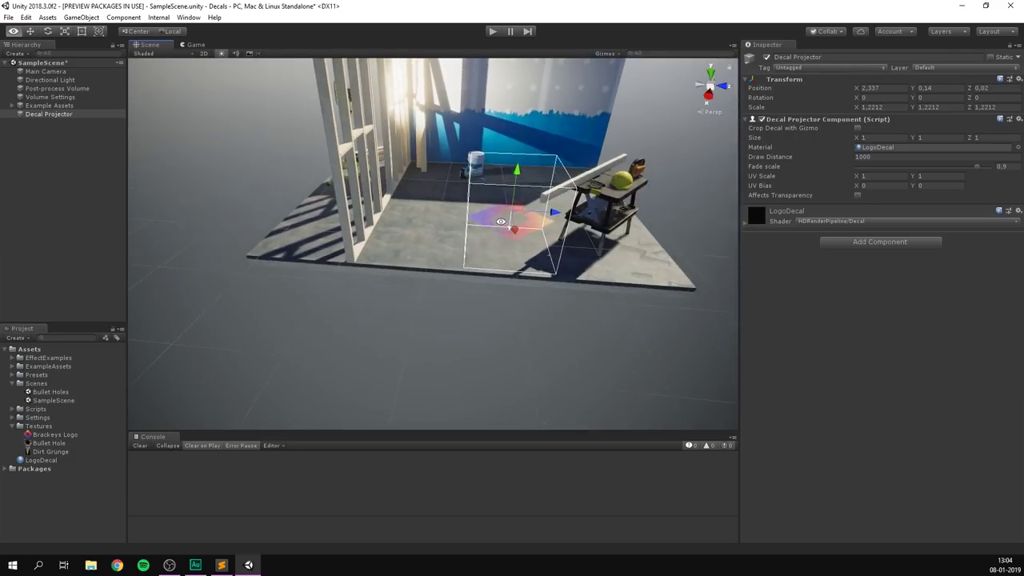
- Move the Decal Projector onto the workbench at about X 2.555, Y 0.799, Z 1.004 and scale it uniformly to about 0.59
left_click_drag(519, 170, 521, 123)
left_click_drag(522, 123, 539, 222, "alt")
key("r")
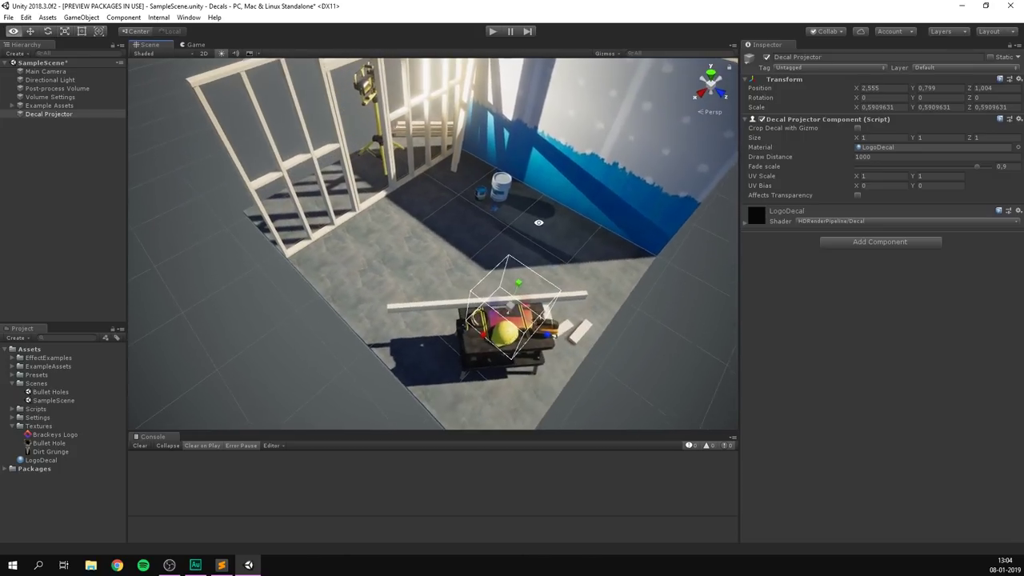
- Rotate the Decal Projector to about 20.25 degrees around Y and shift it over the hard hat, at about X 2.769, Z 1.153
middle_click_drag(539, 222, 493, 206)
scroll(493, 206, "up", 4)
key("e")
left_click_drag(495, 206, 349, 280)
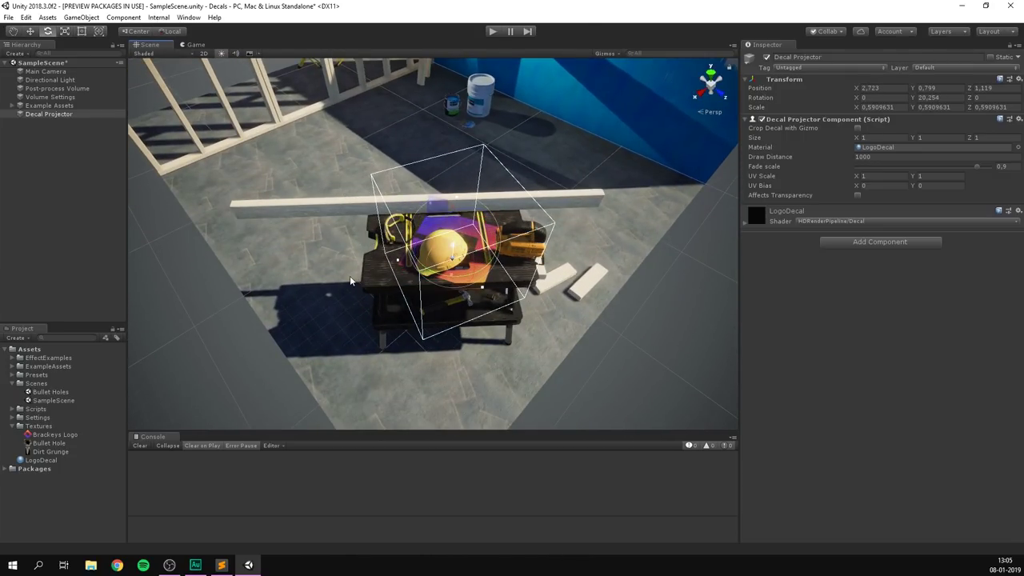
key("w")
left_click_drag(454, 244, 459, 254)
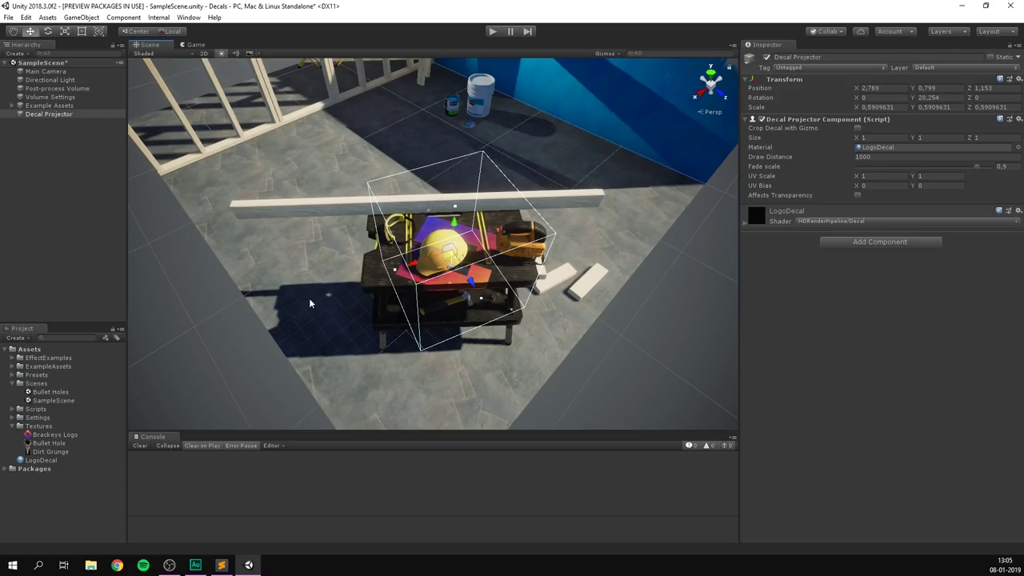
left_click_drag(297, 299, 312, 297, "alt")
- Expand the LogoDecal material settings on the projector and raise Global Opacity to about 0.856
left_click(792, 274)
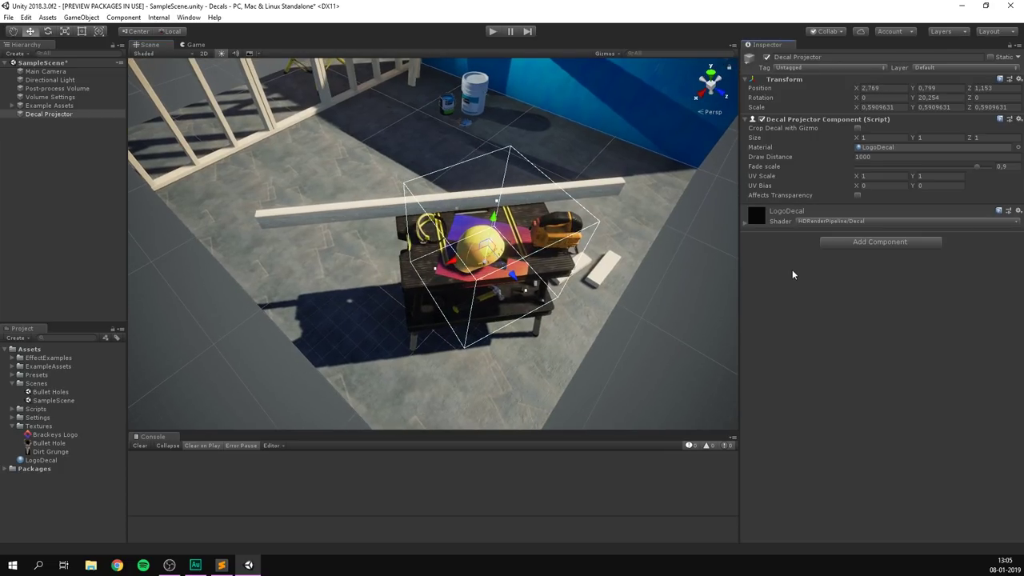
left_click(793, 214)
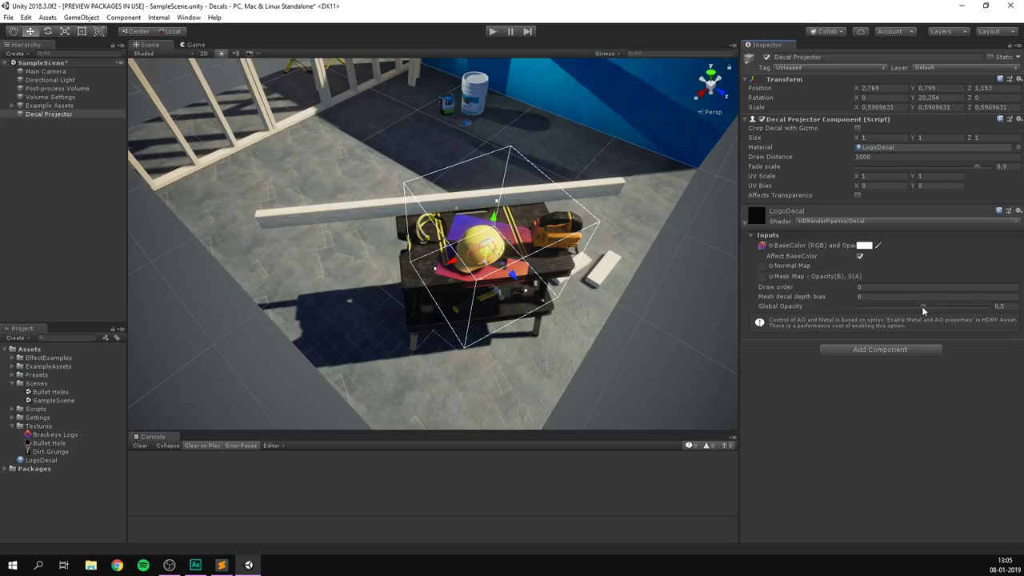
left_click_drag(922, 311, 970, 307)
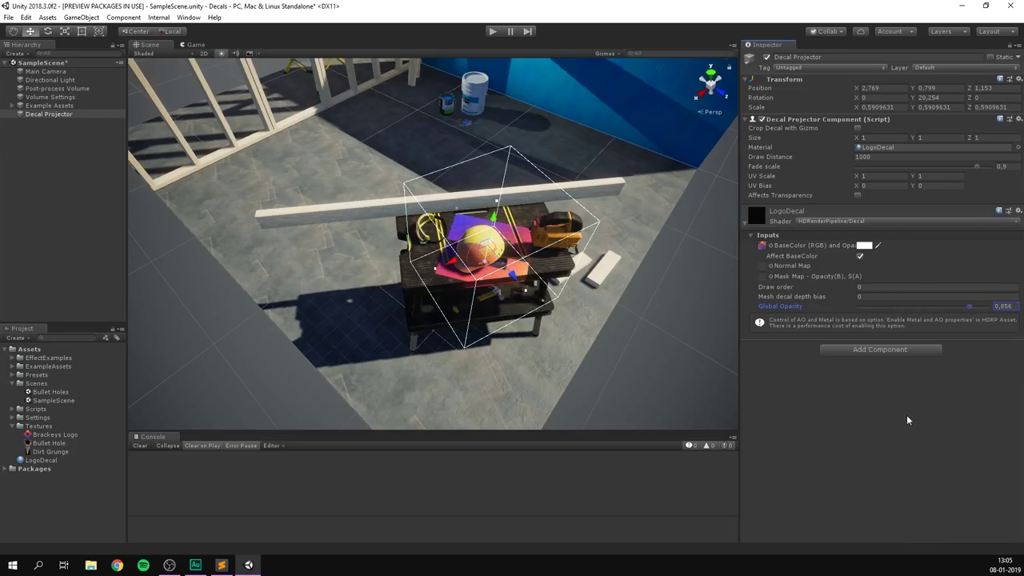
left_click(907, 420)
- Move the Decal Projector off the workbench over the open floor, to about X 2.632, Z 0.004
left_click_drag(489, 260, 417, 188)
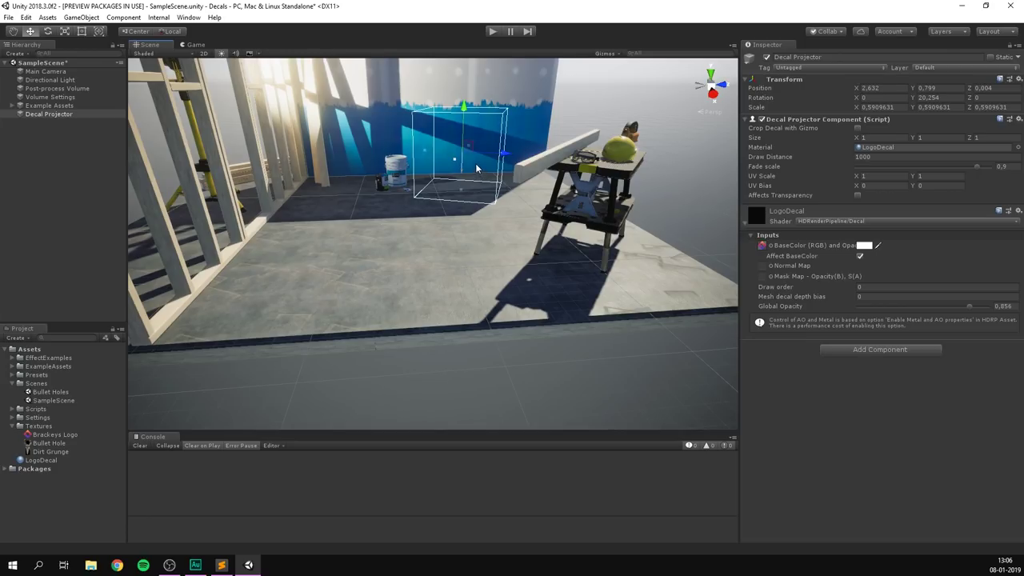
- Try stretching the Decal Projector vertically to a Y scale of about 1.935 and undo the change
key("r")
left_click_drag(463, 105, 501, 36)
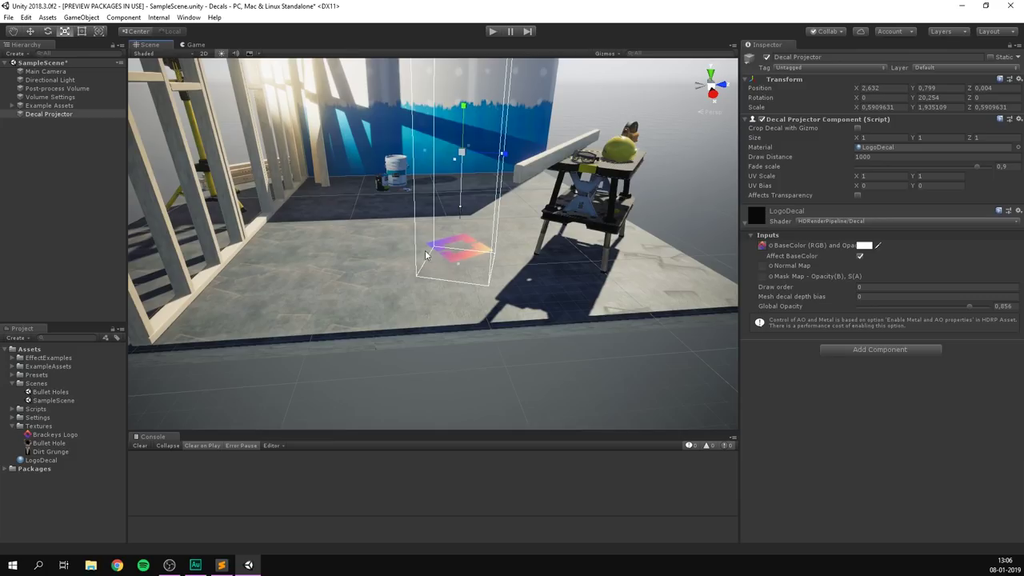
key("ctrl+z")
- Lower the Decal Projector until the logo projects onto the floor between the wooden frame and the workbench
key("w")
left_click_drag(461, 104, 447, 199)
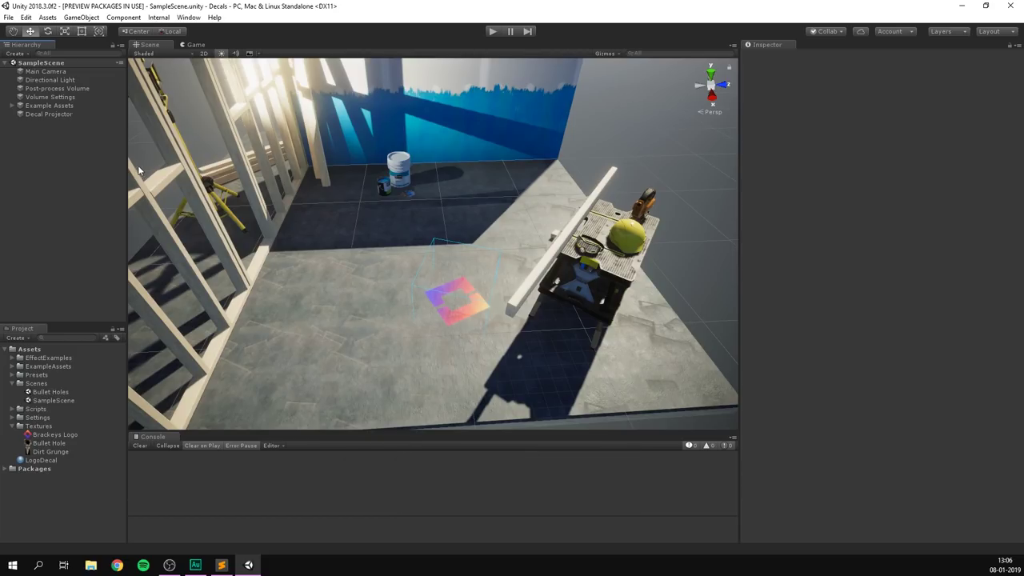
- Add a second Decal Projector to the scene and name it Dirt Decal
right_click(62, 171)
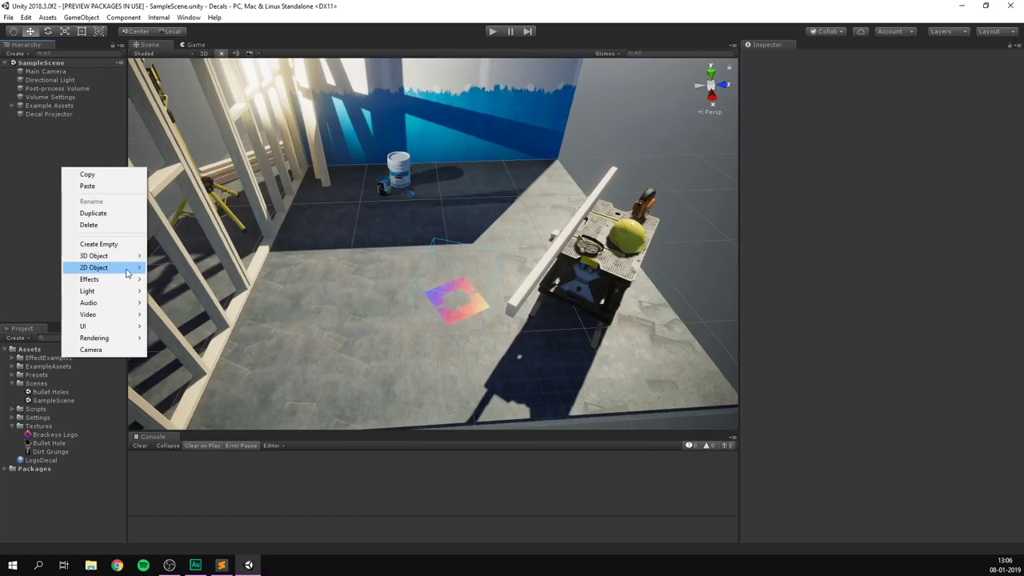
mouse_move(115, 336)
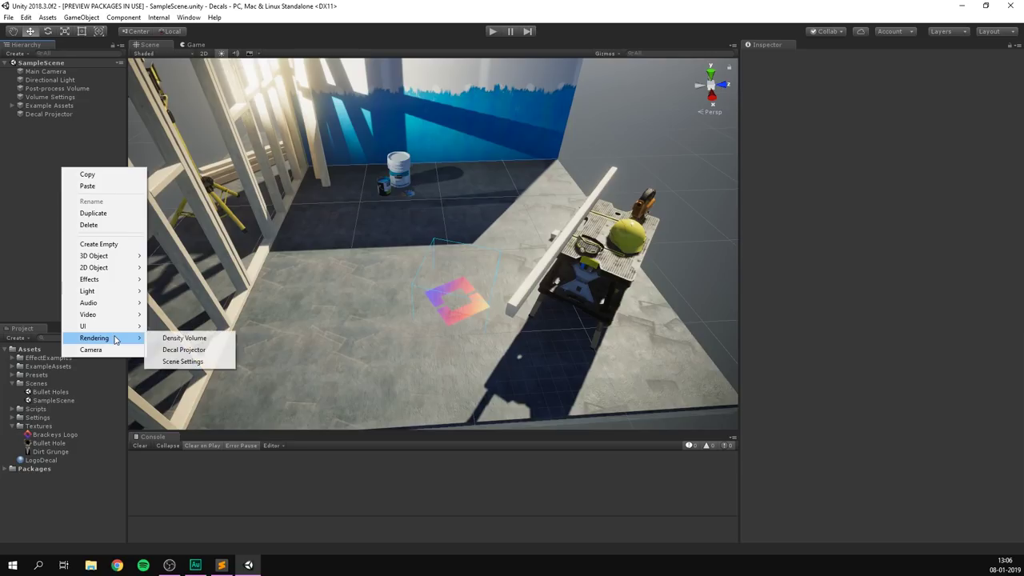
left_click(180, 352)
key("F2")
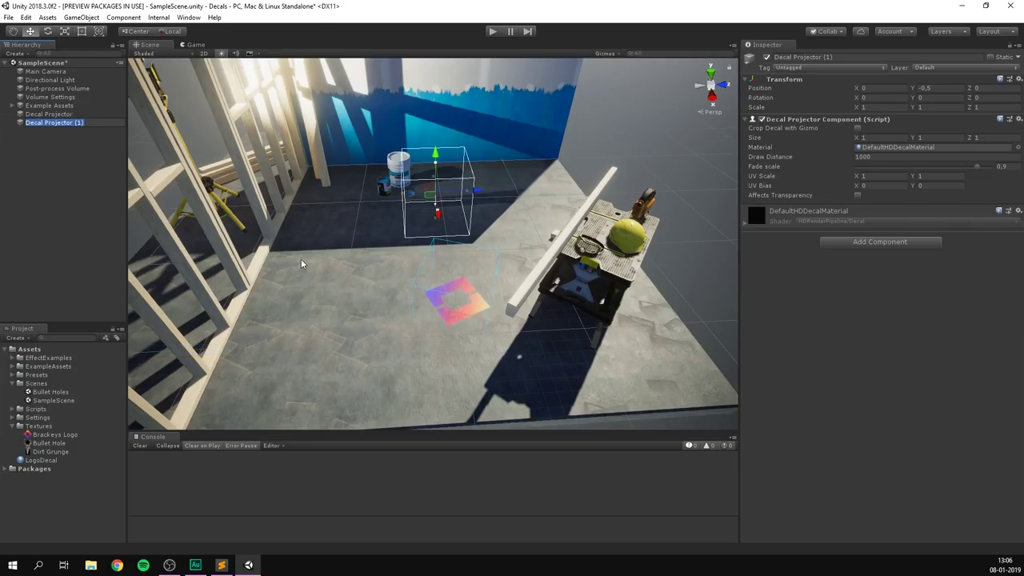
type("Dirt Decal")
key("Return")
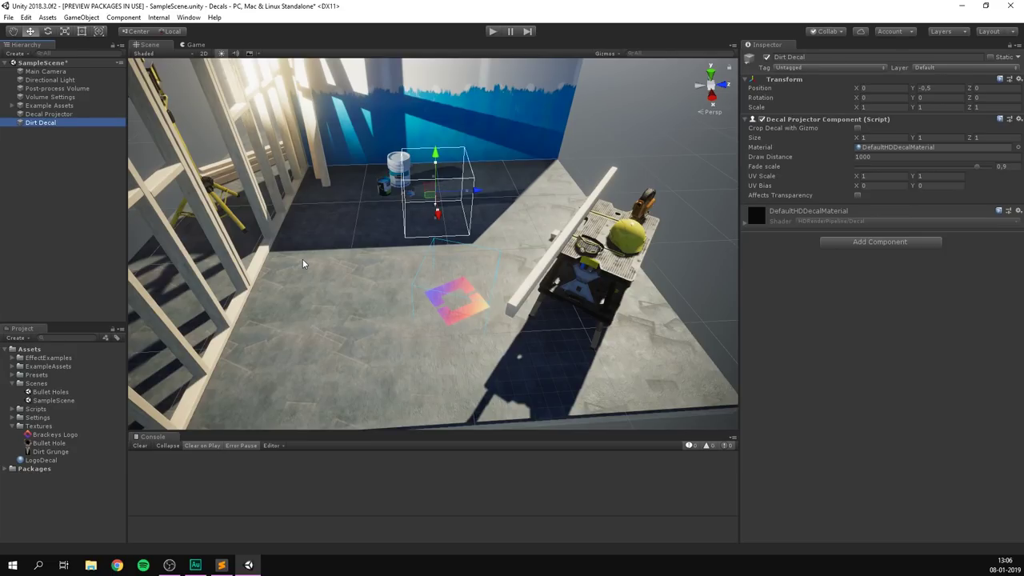
- Create a new material in the project assets and name it DirtDecal
left_click(64, 325)
left_click(16, 339)
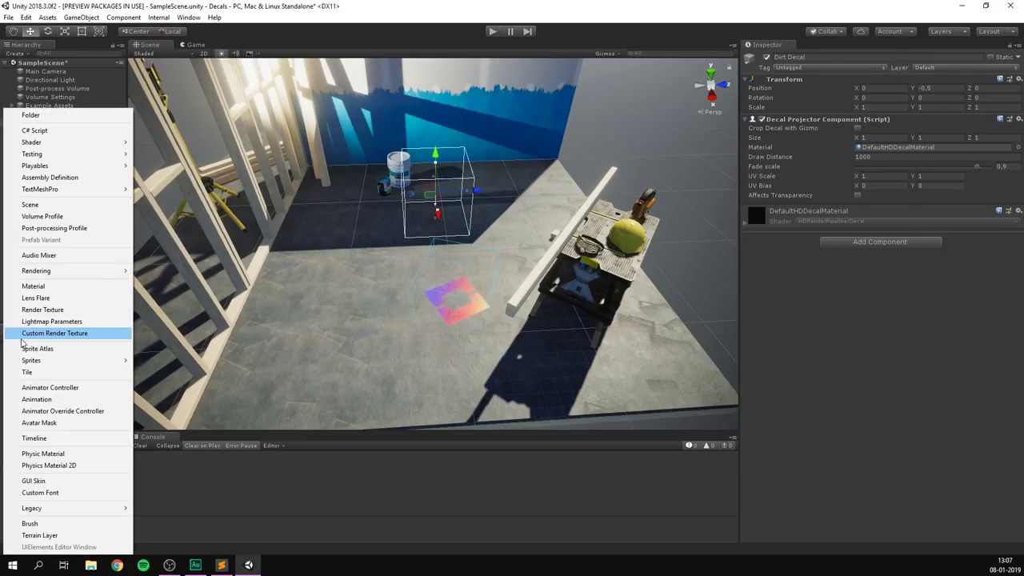
left_click(53, 285)
type("Dirt")
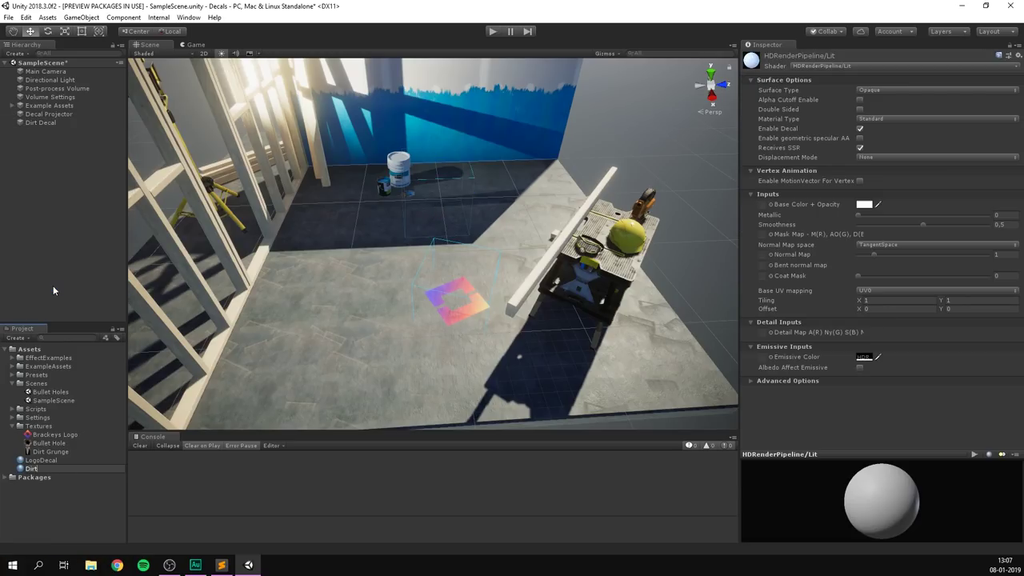
type("Decal")
key("Return")
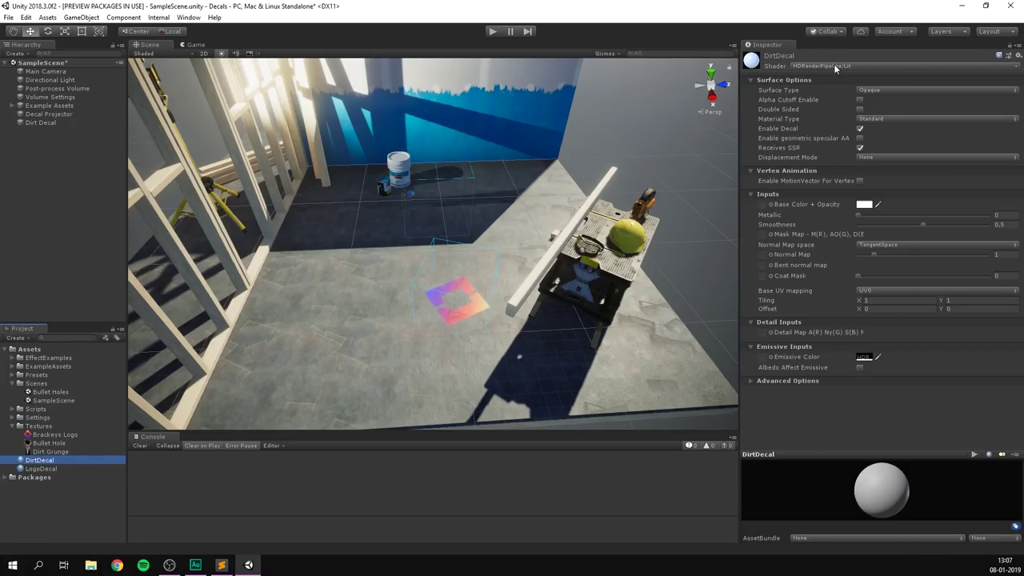
- Set the DirtDecal material's shader to HDRenderPipeline/Decal
left_click(834, 67)
mouse_move(849, 164)
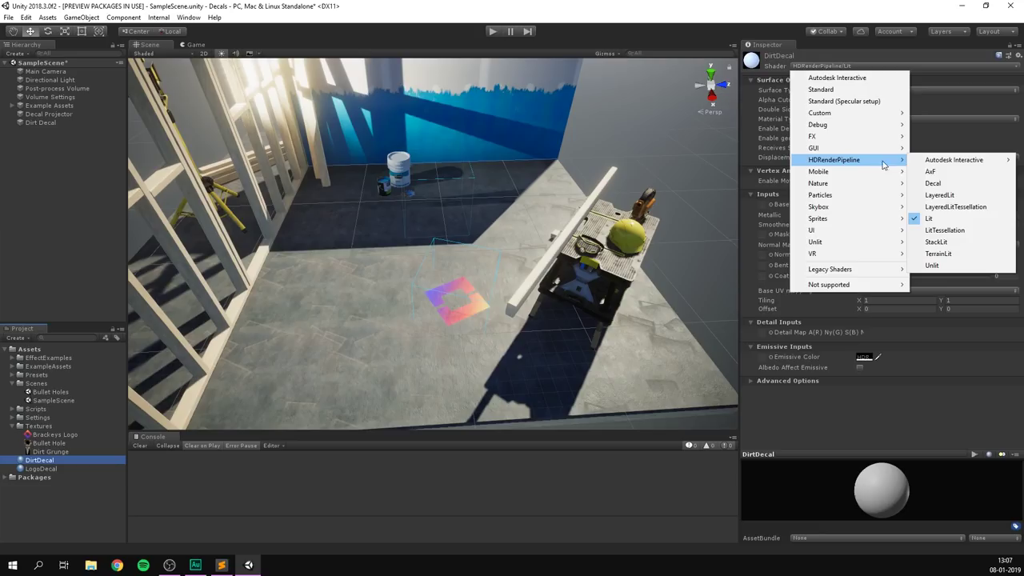
left_click(936, 184)
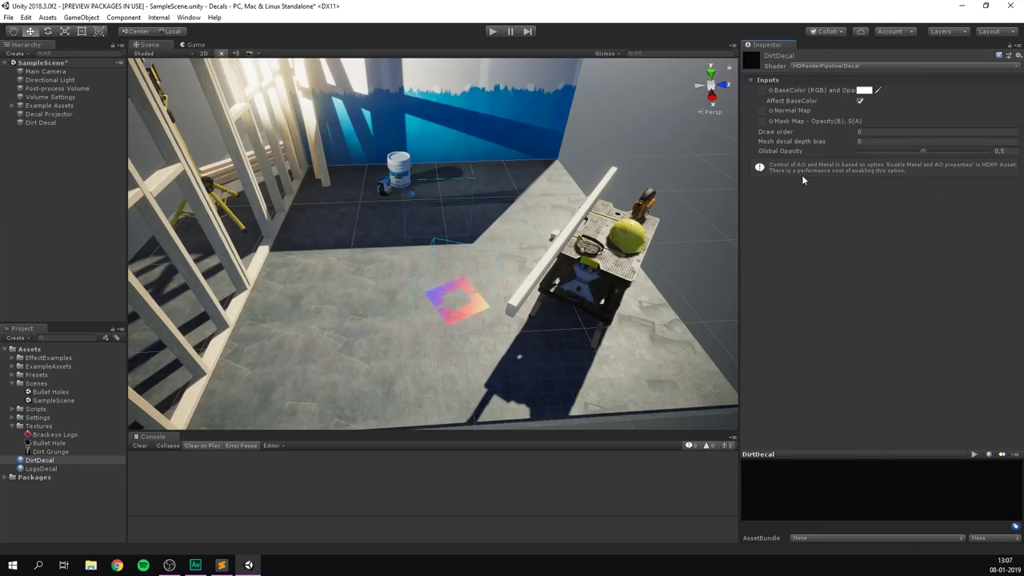
- Try Alpha Is Transparency on the Dirt Grunge texture, applying it enabled and disabled again
left_click(51, 452)
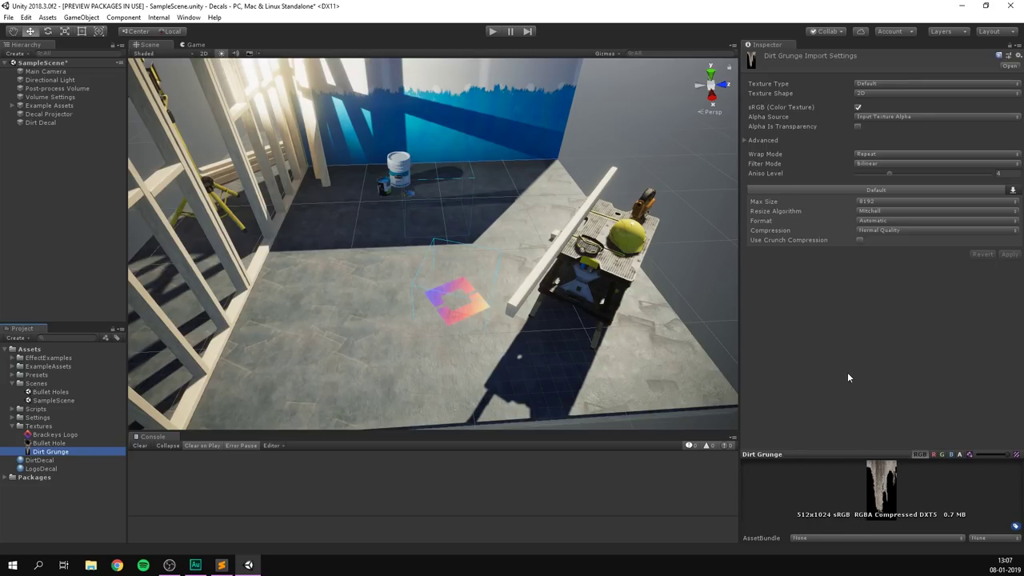
left_click(857, 127)
left_click(1008, 254)
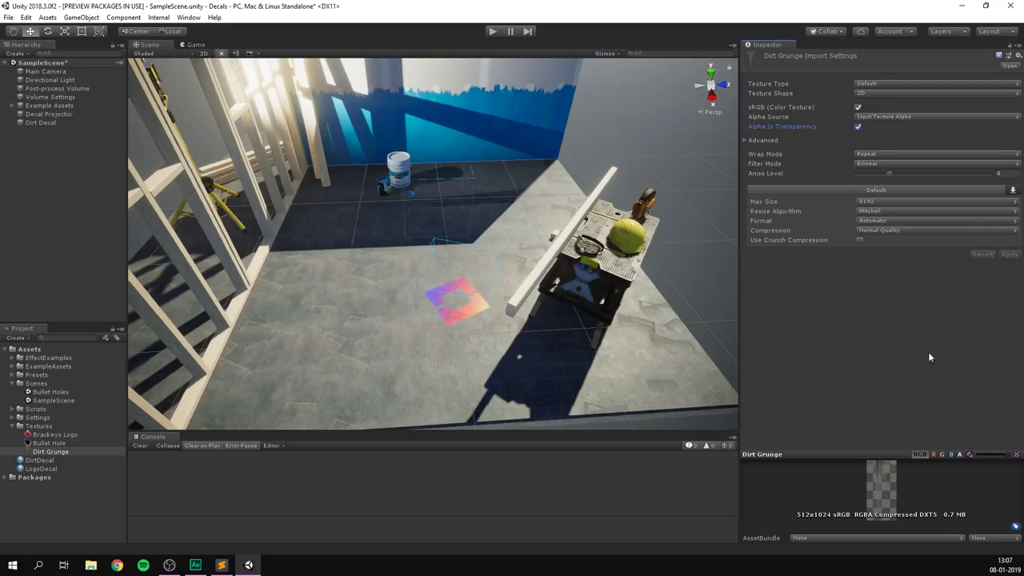
left_click(858, 127)
left_click(1008, 254)
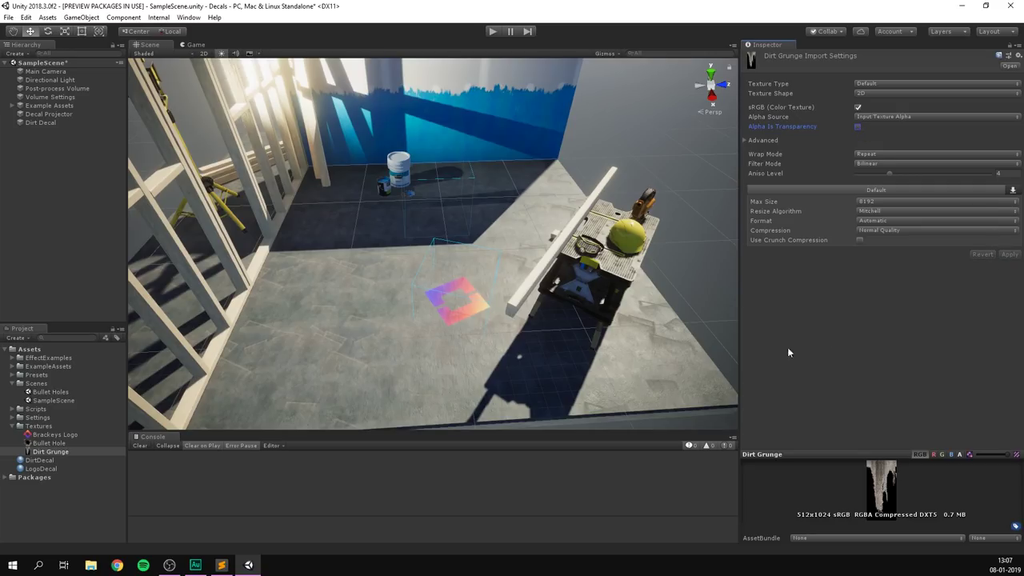
- Assign the Dirt Grunge texture to DirtDecal's BaseColor and set DirtDecal as the Dirt Decal projector's material
left_click(39, 460)
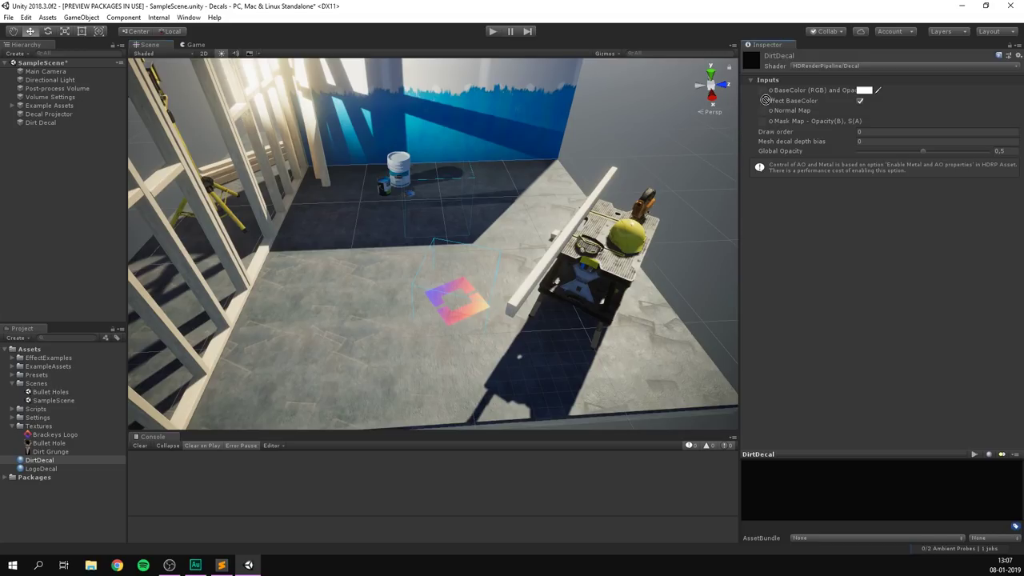
left_click(48, 123)
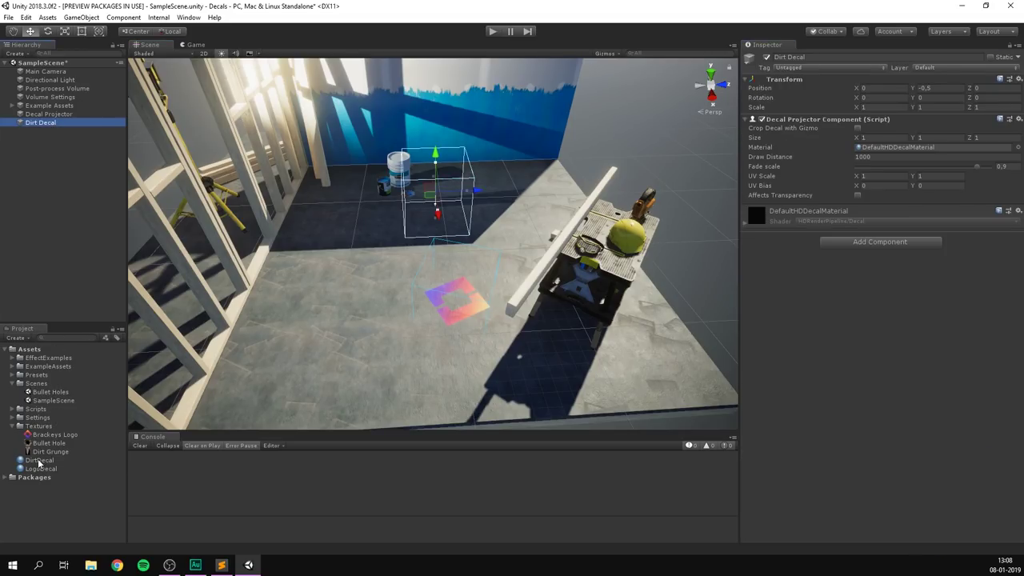
left_click_drag(39, 463, 872, 153)
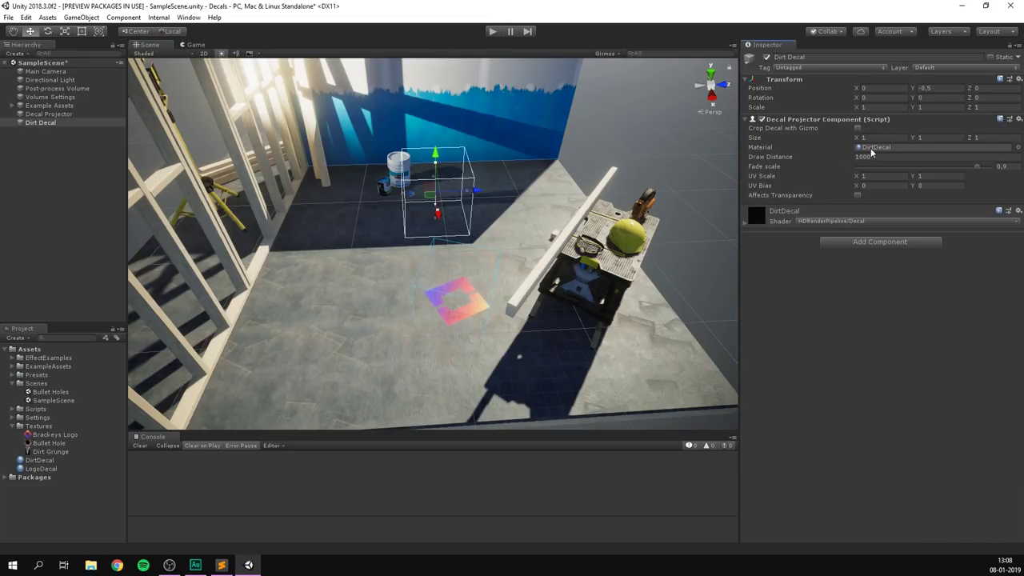
- Move the Dirt Decal projector onto the floor beside the wooden frame, at about X 2.553, Y -0.271, Z -1.124
left_click_drag(398, 240, 393, 292)
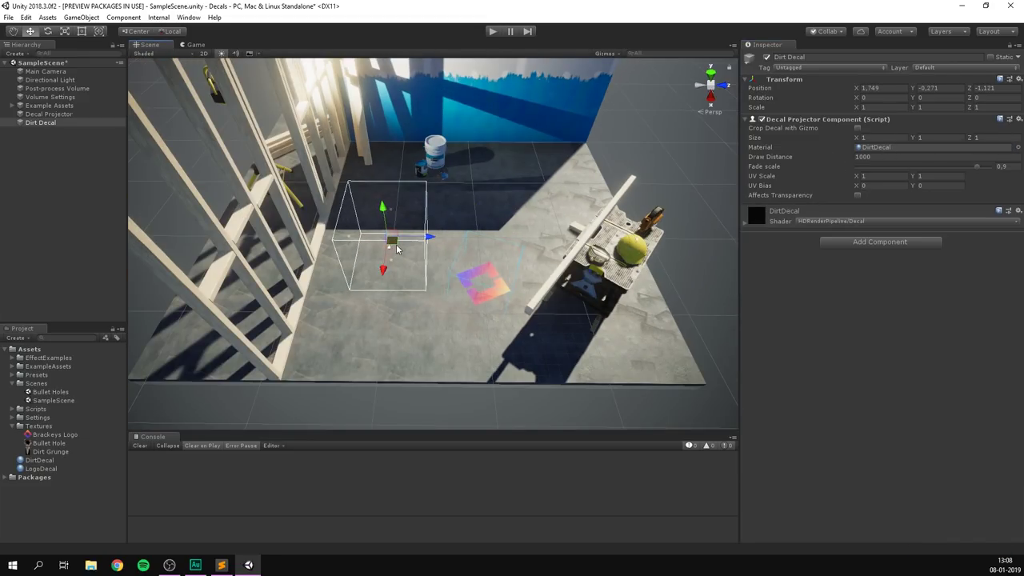
left_click_drag(396, 292, 460, 276, "alt")
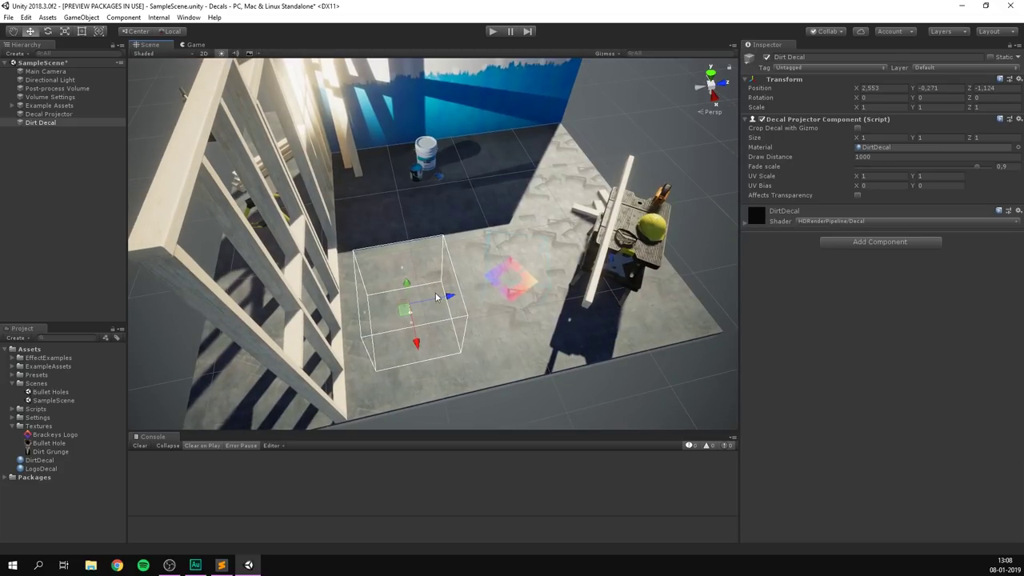
- Rotate the Dirt Decal projector to about X -90, Y -180, Z 90 degrees so it projects sideways toward the painted wall
key("e")
left_click_drag(438, 335, 524, 250)
scroll(401, 235, "up", 5)
left_click_drag(401, 235, 384, 220, "alt")
scroll(400, 280, "down", 5)
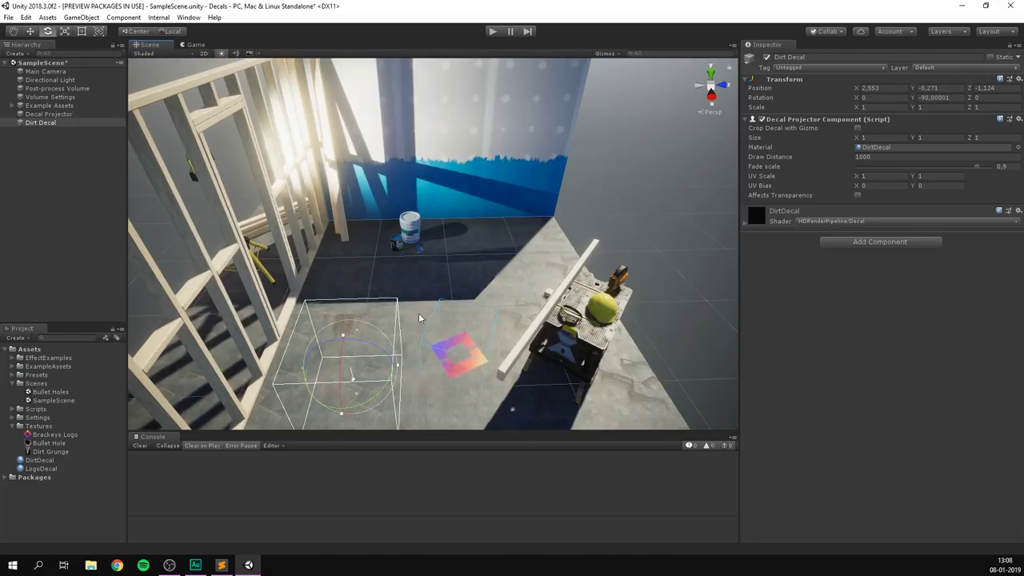
left_click_drag(411, 318, 381, 318, "alt")
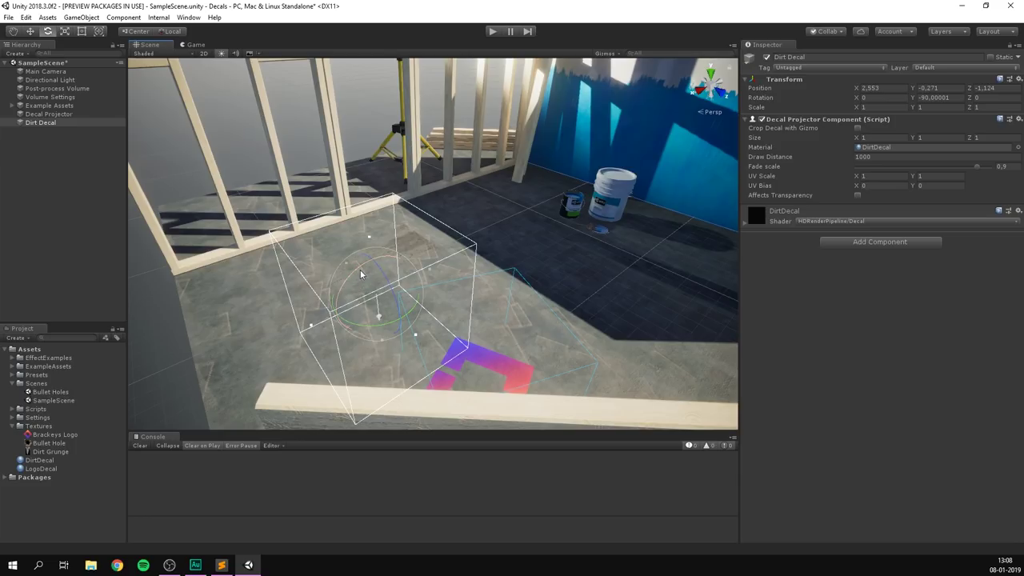
left_click_drag(360, 274, 276, 374)
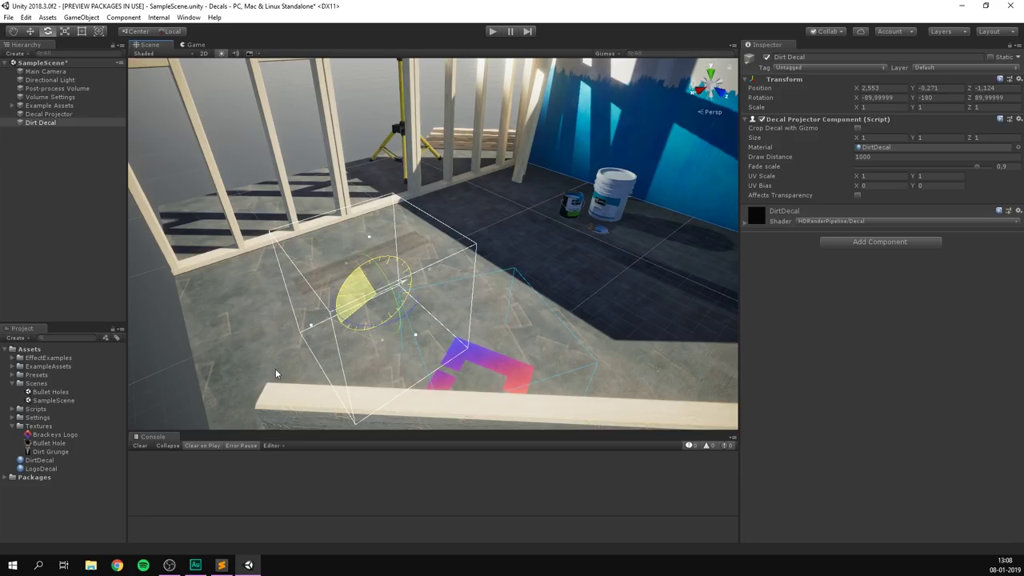
- Scale the Dirt Decal projector uniformly to about 2.209 and move it toward the painted wall, at about X -0.355, Y 1.259
left_click_drag(487, 274, 359, 274, "alt")
key("w")
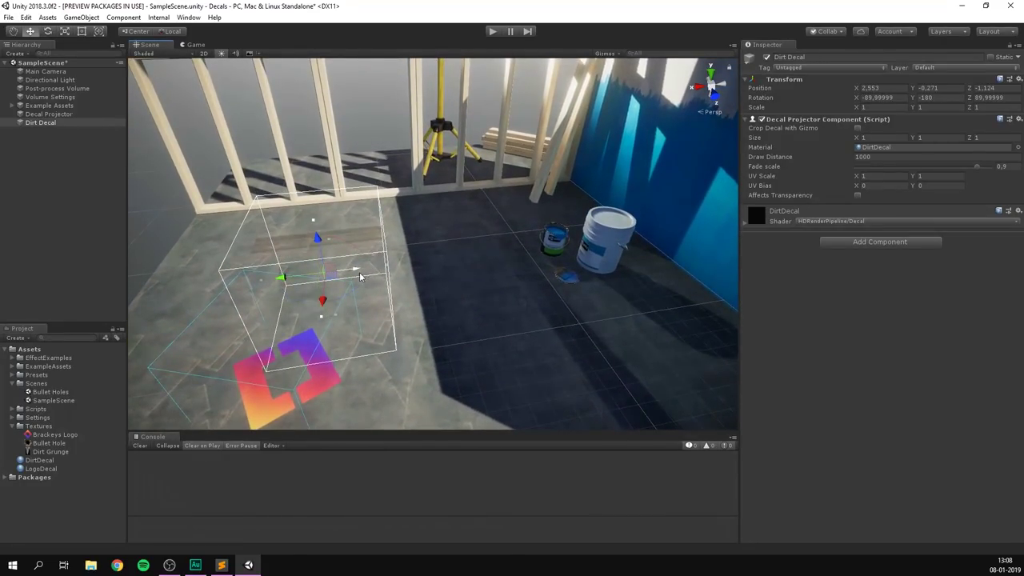
mouse_move(280, 276)
left_mouse_down()
mouse_move(602, 241)
mouse_move(517, 284)
mouse_move(412, 272)
mouse_move(480, 233)
left_mouse_up()
key("r")
middle_click_drag(417, 240, 448, 245)
key("w")
left_click_drag(427, 236, 427, 120)
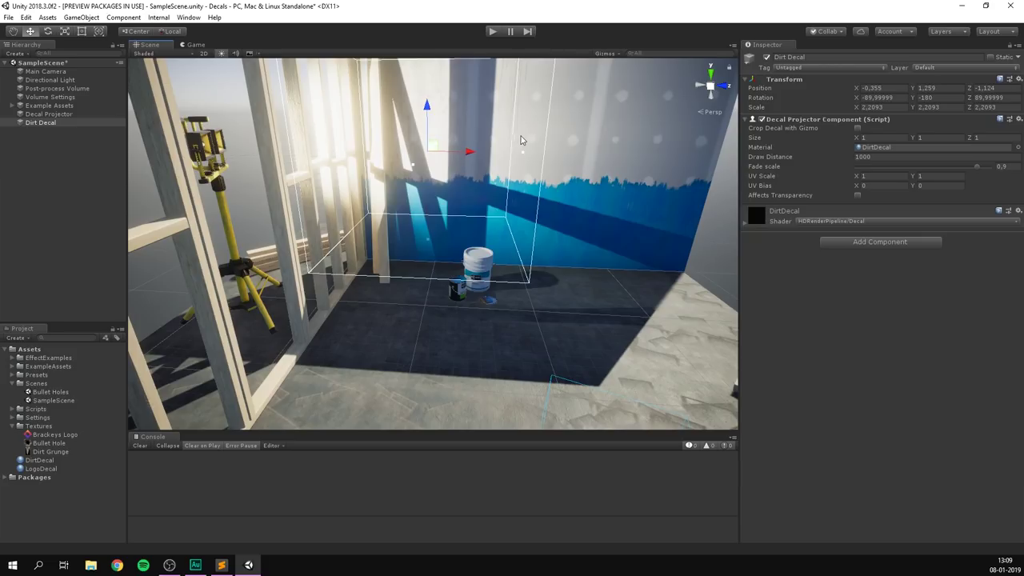
- Adjust the Dirt Decal projector until the dirt streaks project onto the upper part of the painted wall, and deselect it
middle_click_drag(521, 140, 486, 211)
left_click_drag(486, 211, 464, 185, "alt")
left_click_drag(406, 214, 455, 211)
left_click(686, 224)
mouse_move(661, 226)
left_mouse_down("alt")
mouse_move(628, 227)
mouse_move(683, 224)
mouse_move(643, 227)
left_mouse_up("alt")
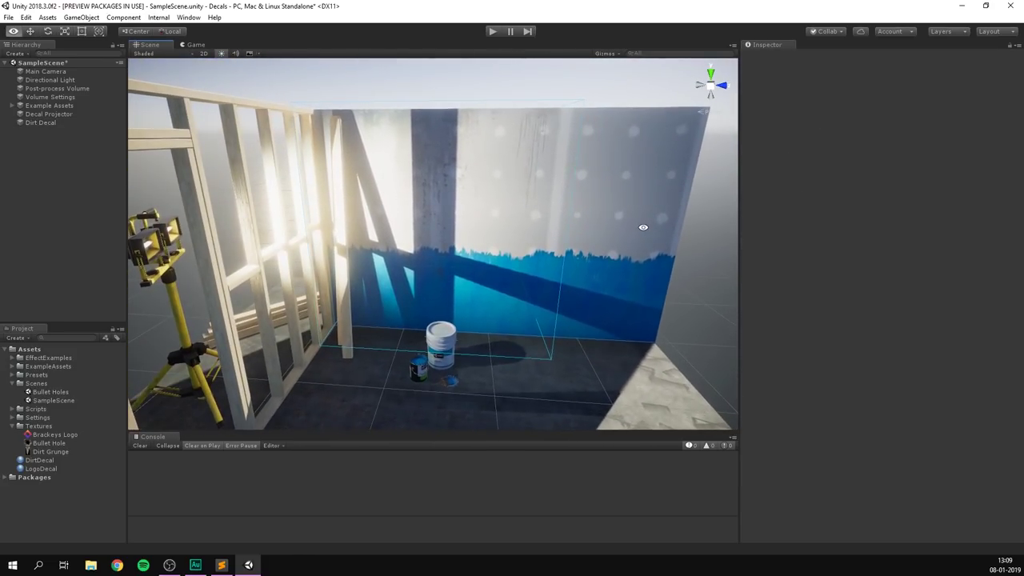
- Raise the DirtDecal material's Global Opacity to about 0.689
left_click(40, 461)
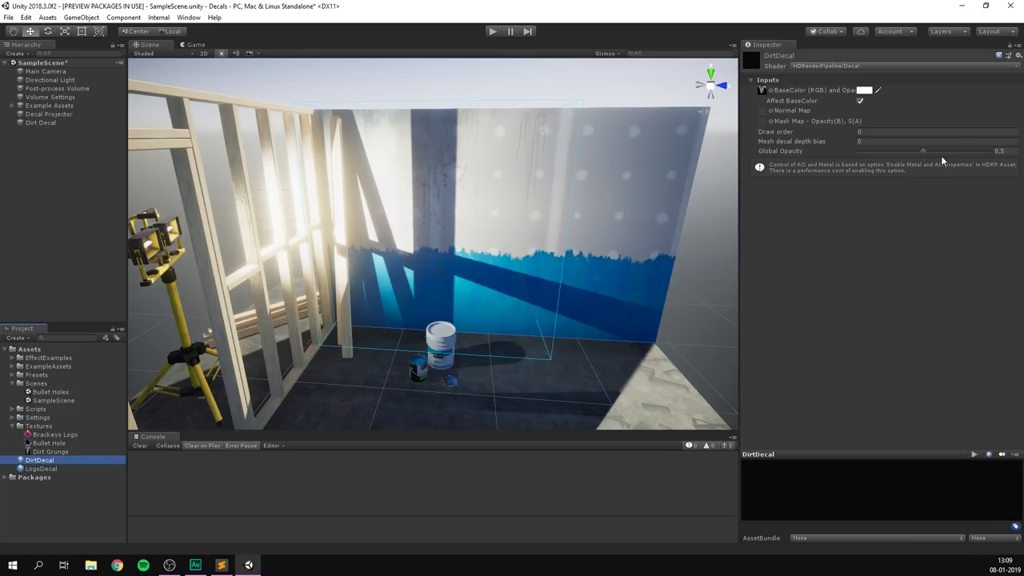
left_click_drag(938, 152, 947, 152)
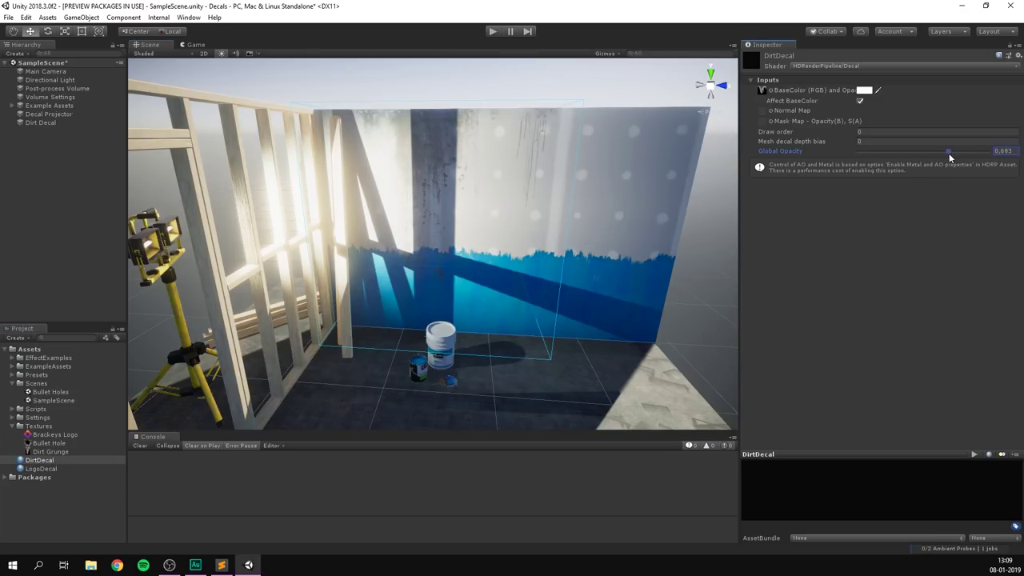
left_click(698, 251)
left_click_drag(696, 253, 623, 230, "alt")
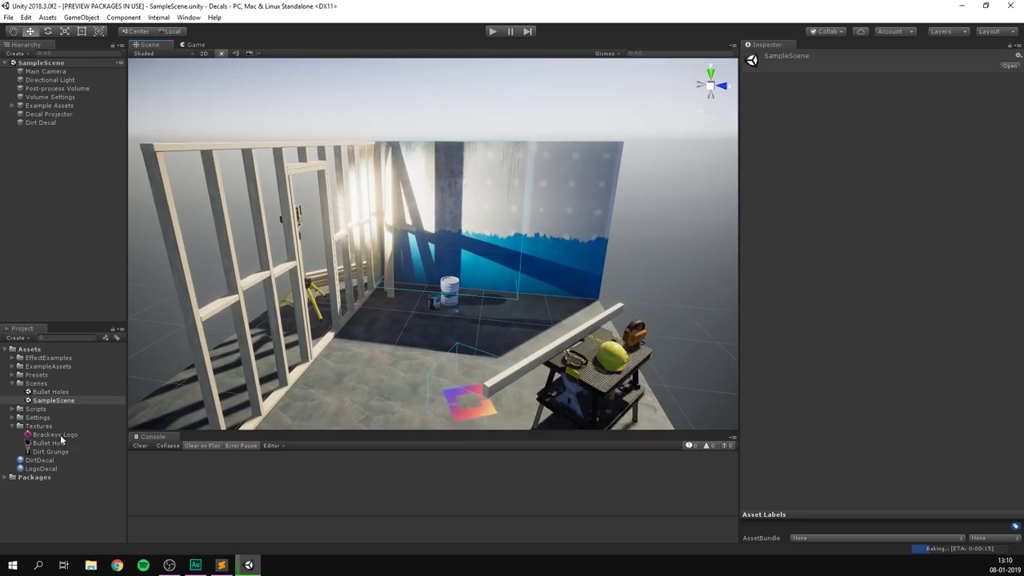
- Open the Bullet Holes scene and select its Main Camera to show the attached Shoot component
double_click(48, 392)
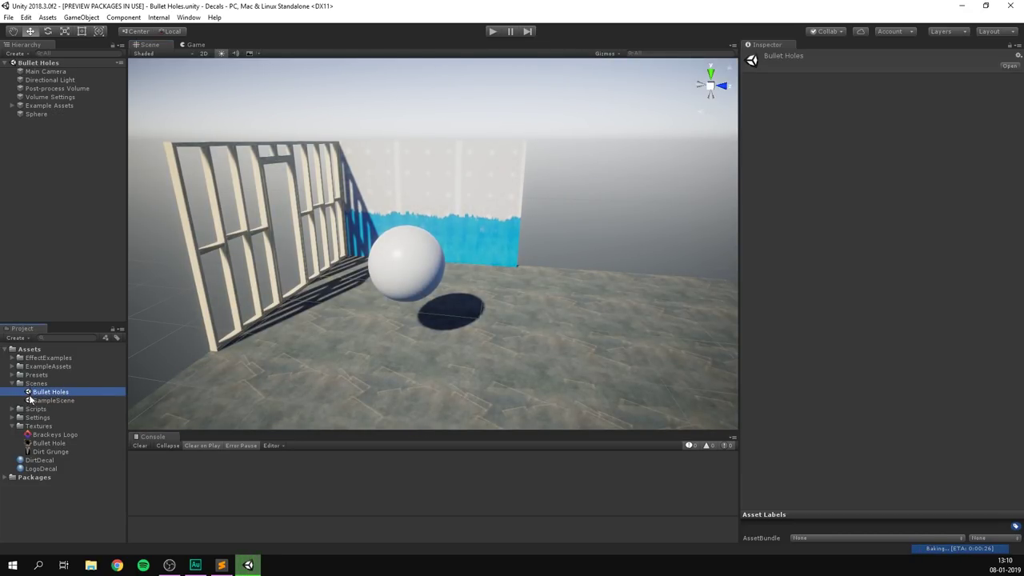
scroll(415, 277, "down", 10)
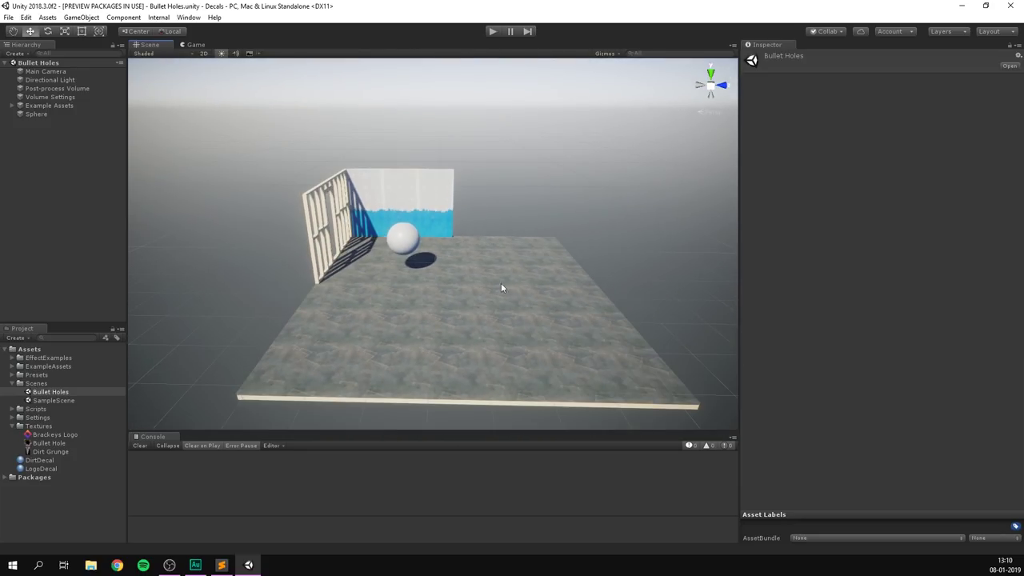
left_click(49, 71)
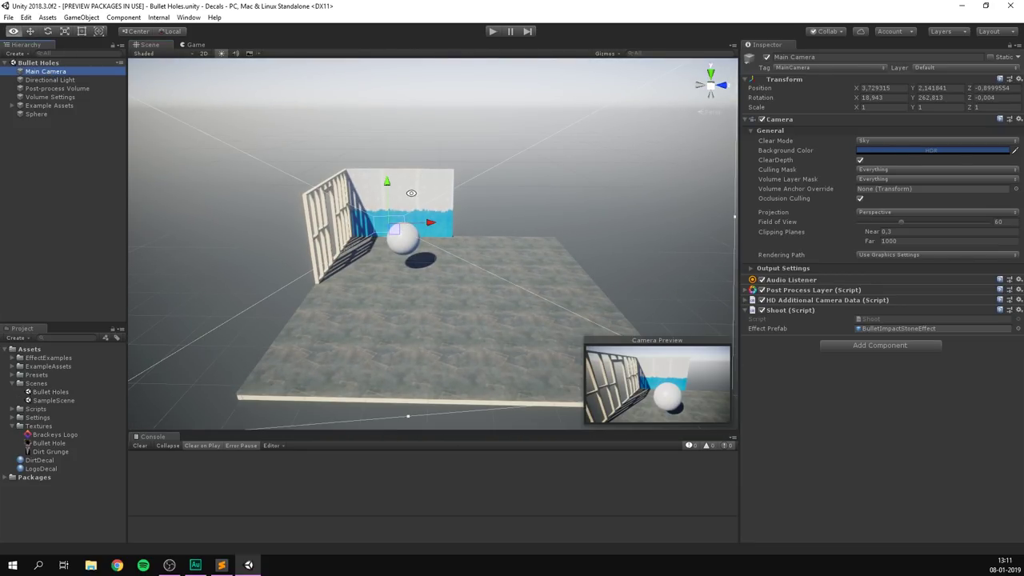
left_click_drag(426, 181, 422, 185, "alt")
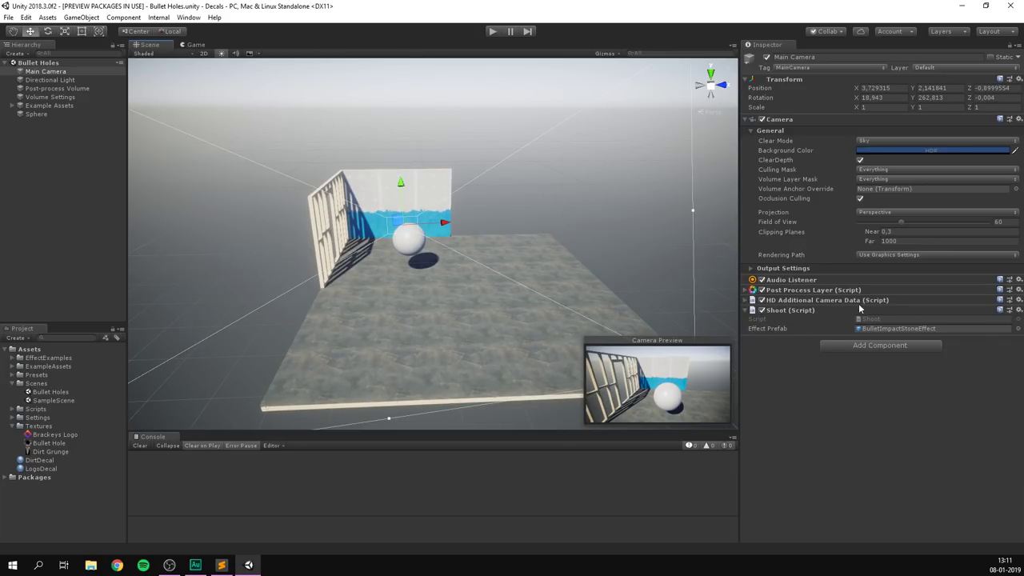
- Open the Shoot script in Visual Studio and examine the Fire1 input check and the Fire() call in Update
double_click(888, 320)
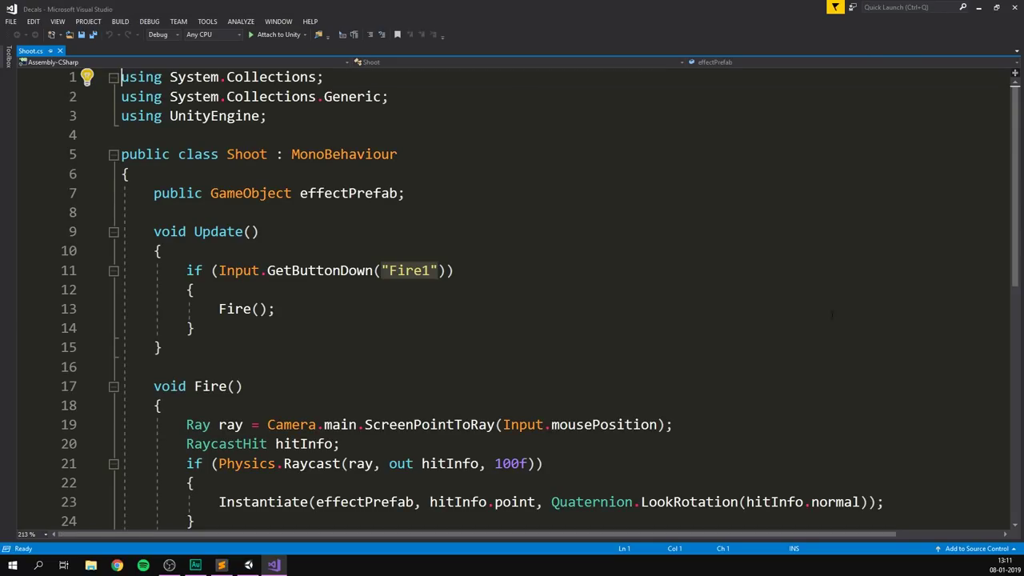
scroll(881, 317, "down", 1)
left_click_drag(195, 269, 186, 212)
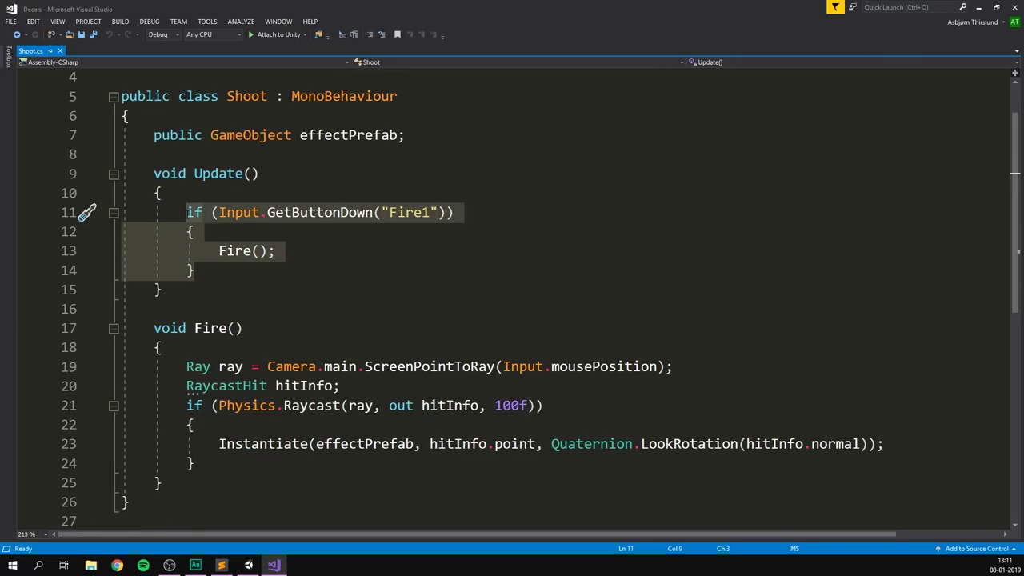
left_click(218, 250)
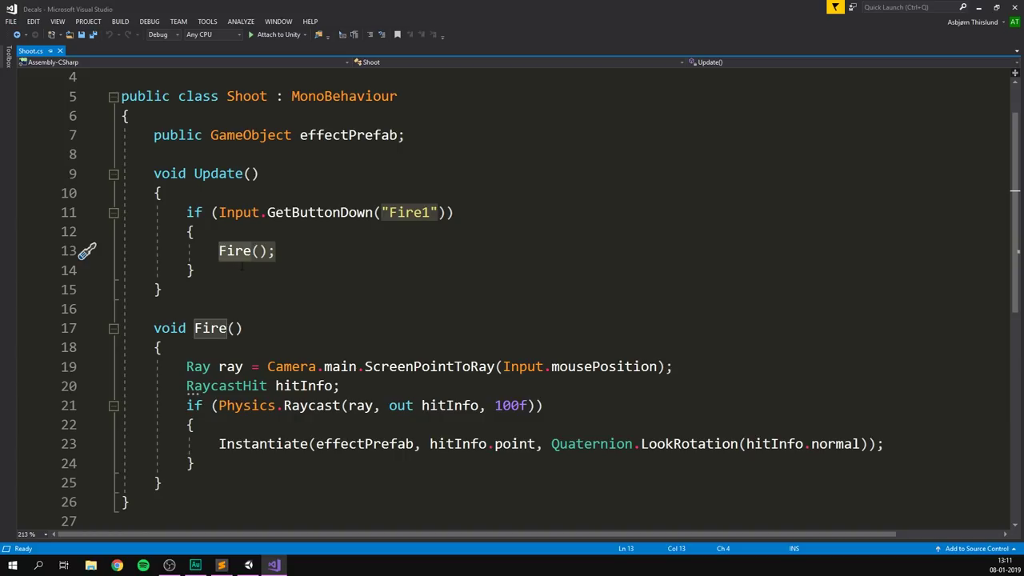
- Examine the Fire() method's mouse-position ray and the Instantiate line that spawns effectPrefab at the hit point
left_click_drag(685, 367, 187, 370)
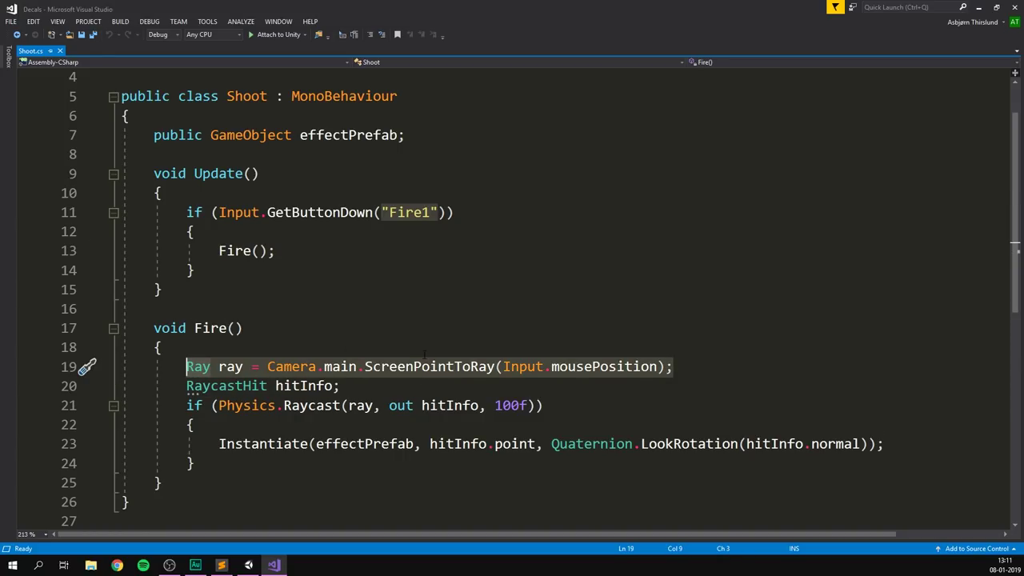
scroll(424, 354, "down", 1)
left_click(218, 386)
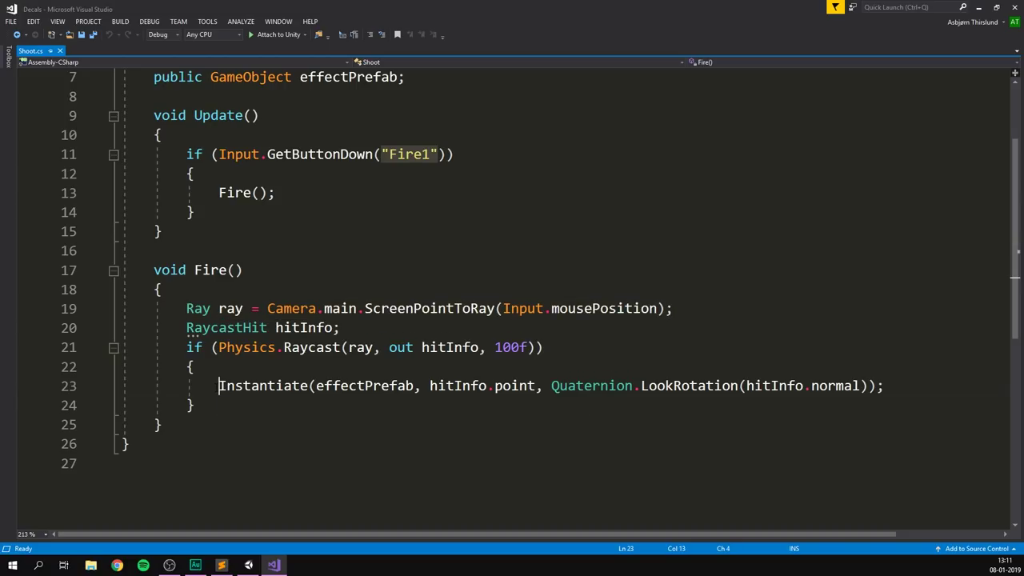
left_click_drag(219, 386, 874, 388)
scroll(264, 416, "up", 2)
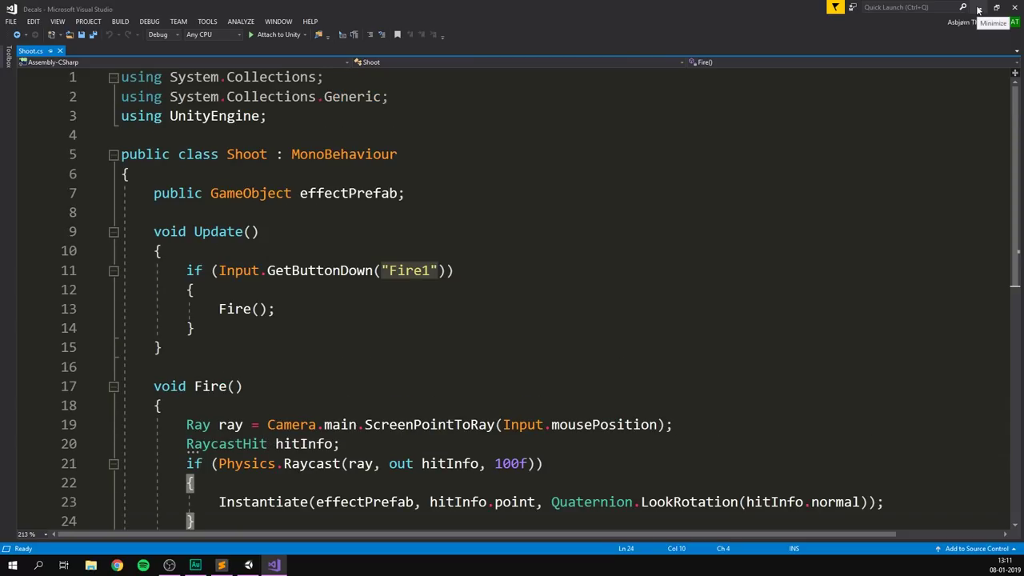
- Switch to Unity, play the Bullet Holes scene with test shots at the wall, floor and sphere, and stop play mode
key("alt+Tab")
left_click(493, 31)
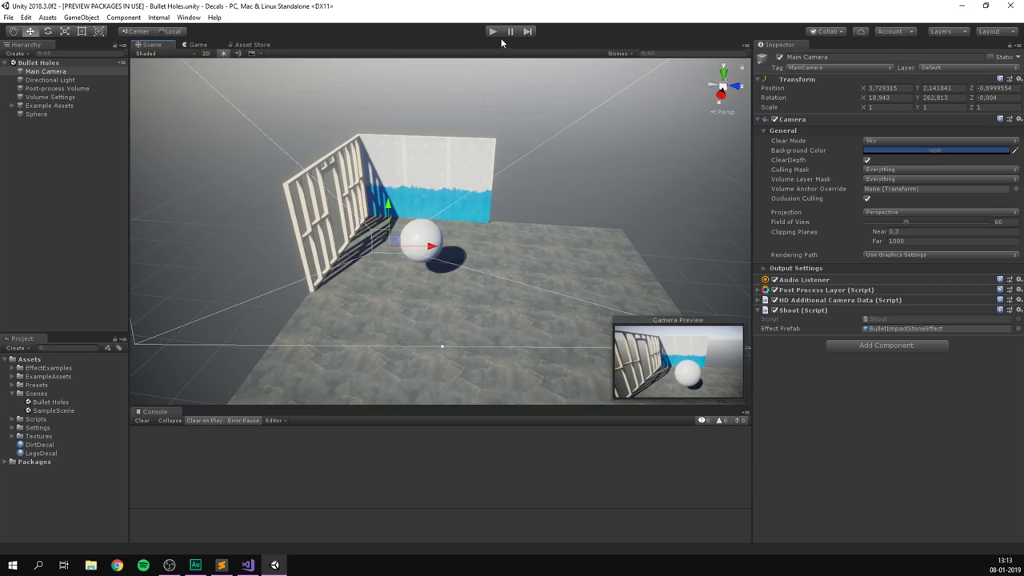
left_click(493, 31)
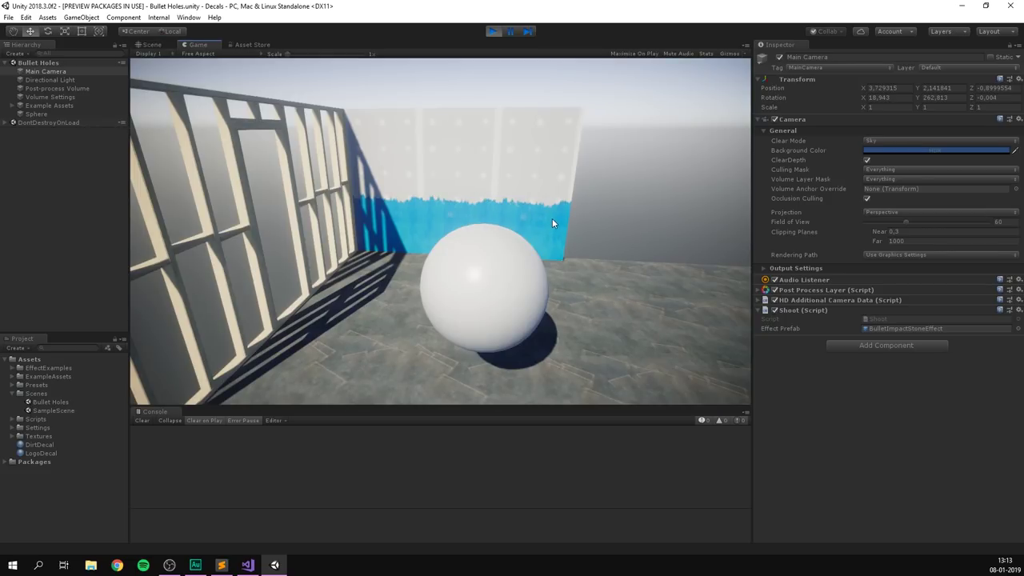
left_click(527, 214)
left_click(516, 212)
left_click(489, 206)
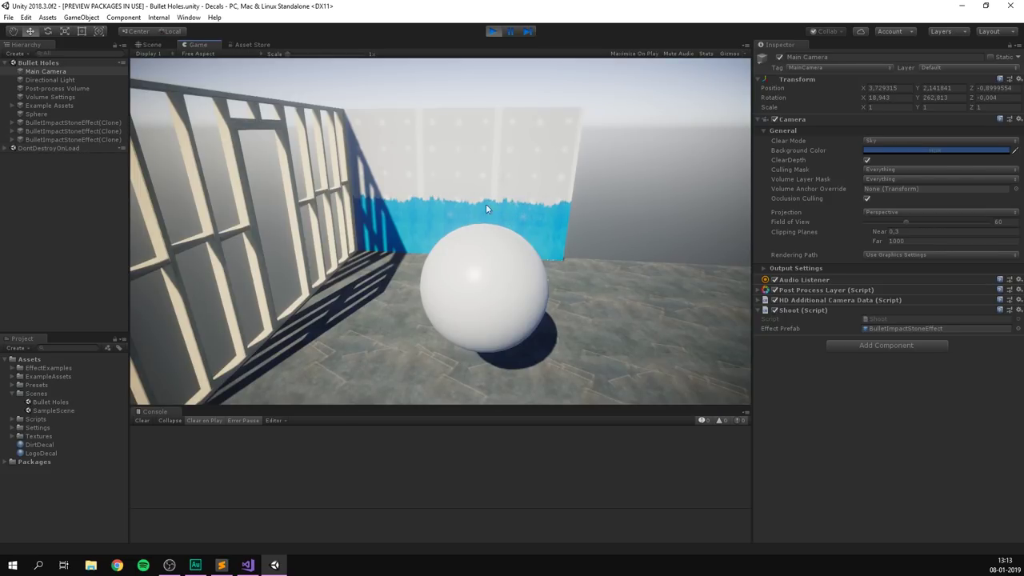
left_click(366, 325)
left_click(376, 364)
left_click(642, 344)
left_click(491, 280)
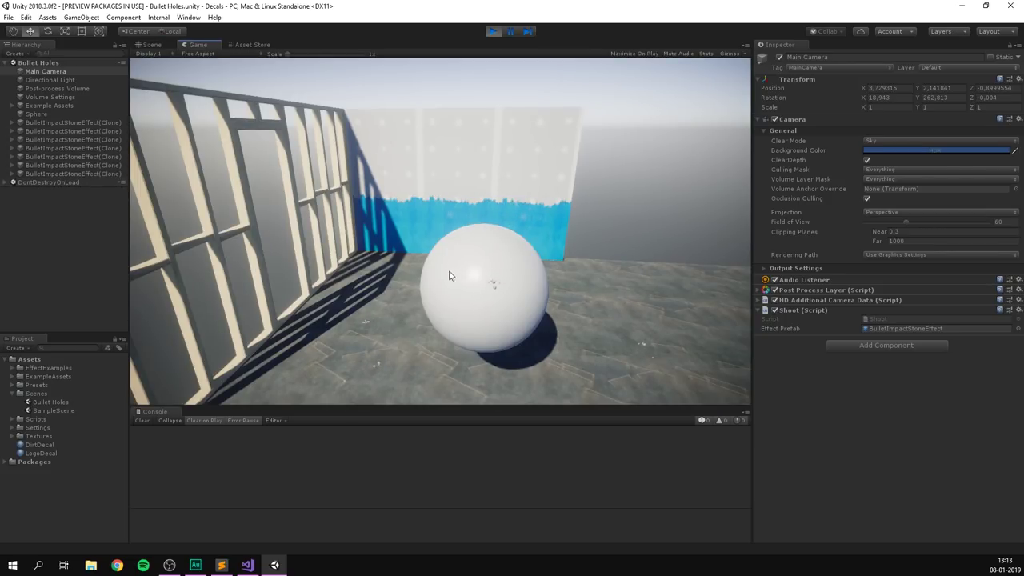
left_click(398, 257)
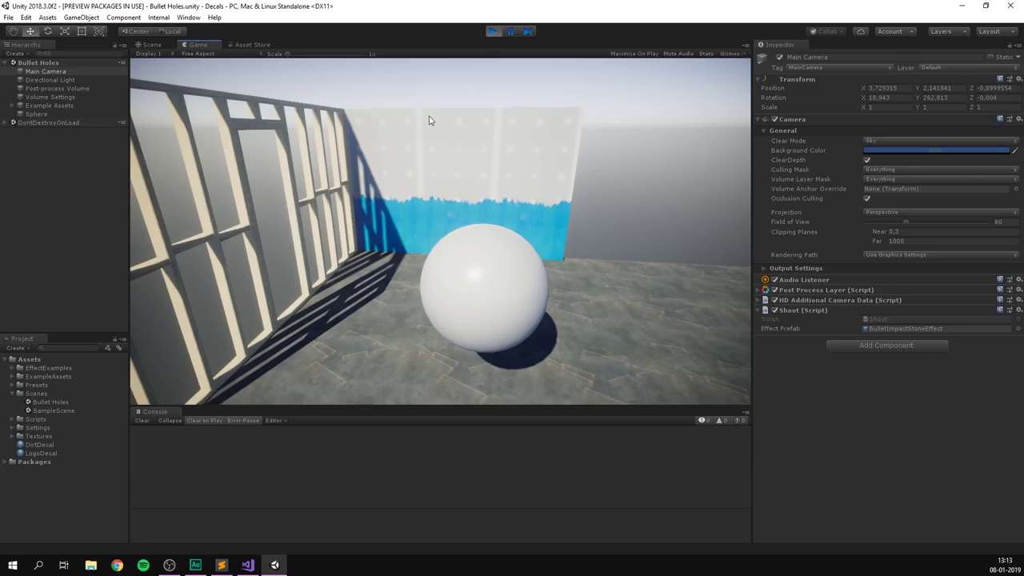
left_click(491, 31)
key("ctrl+p")
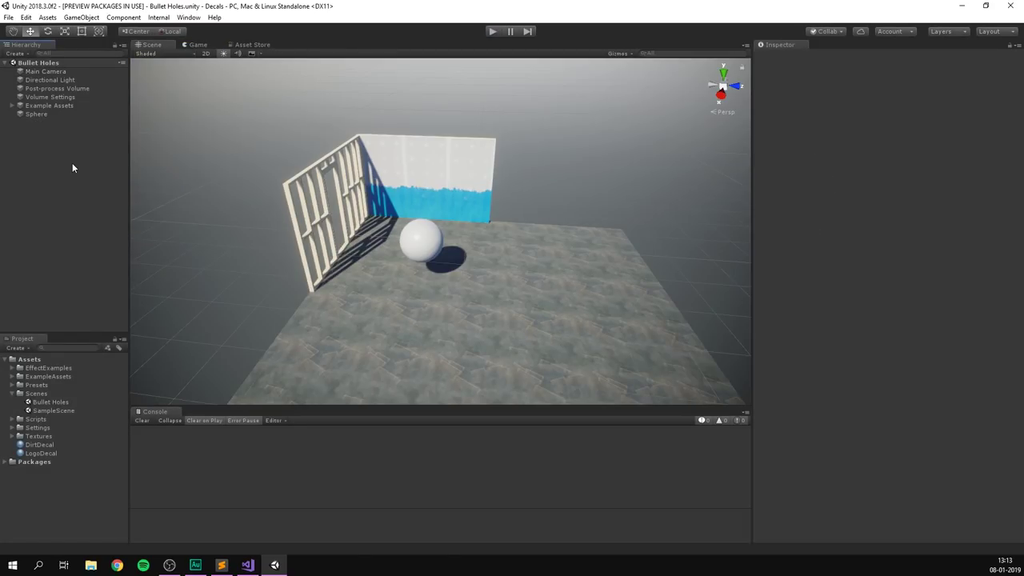
- Add a Decal Projector to the scene and name it Bullet Hole Decal
right_click(71, 172)
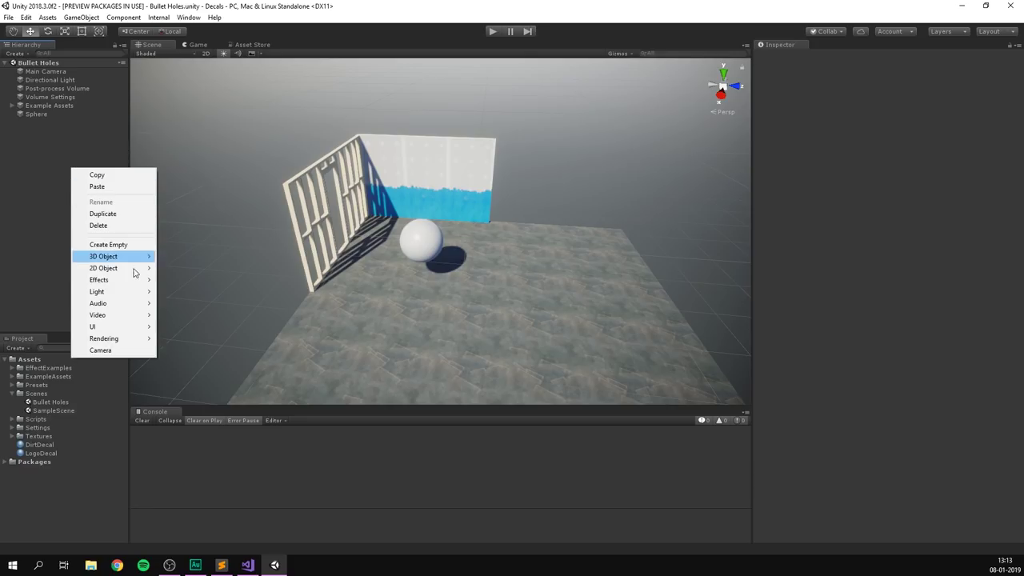
mouse_move(156, 342)
left_click(193, 349)
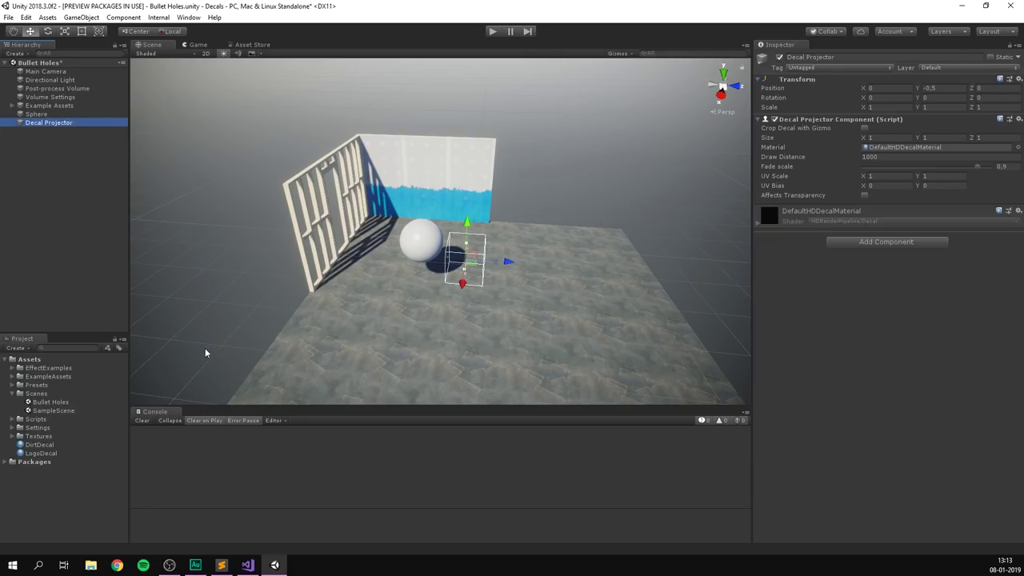
left_click(835, 57)
type("Bu")
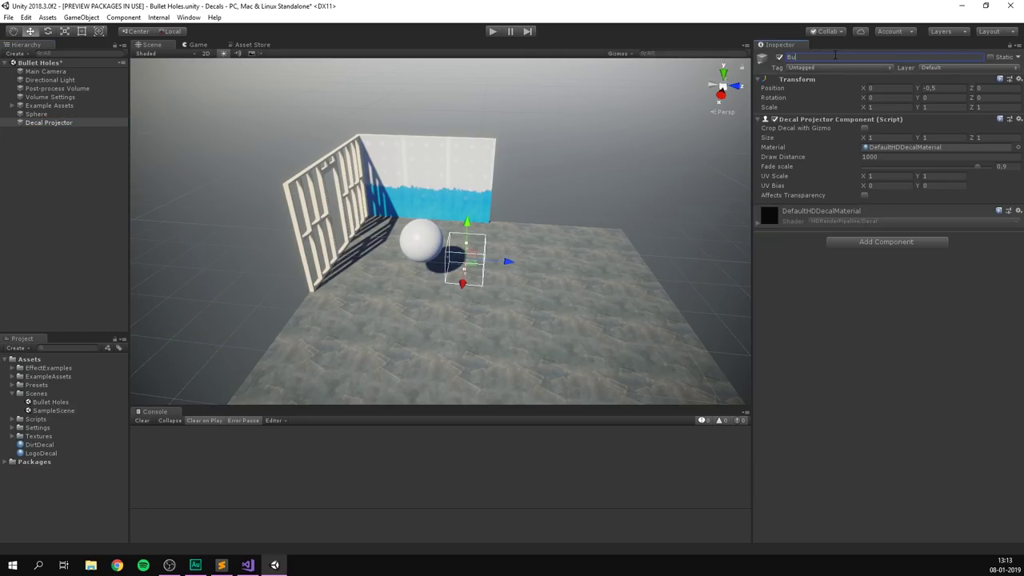
type("llet Hole Decal")
key("Return")
- Create a new material named BulletHoleDecal in the Assets folder
left_click(20, 349)
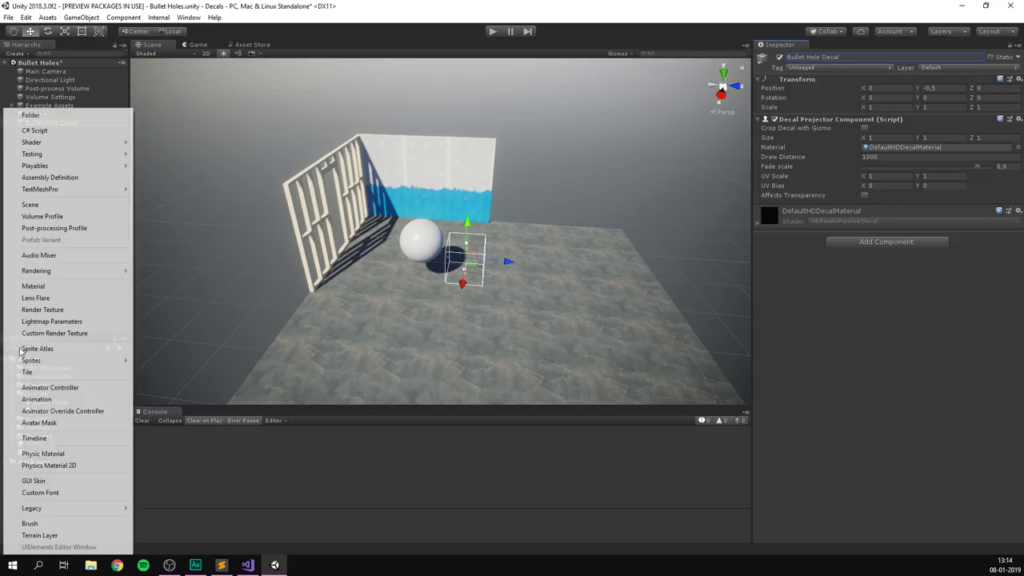
left_click(64, 286)
type("BulletHoleD")
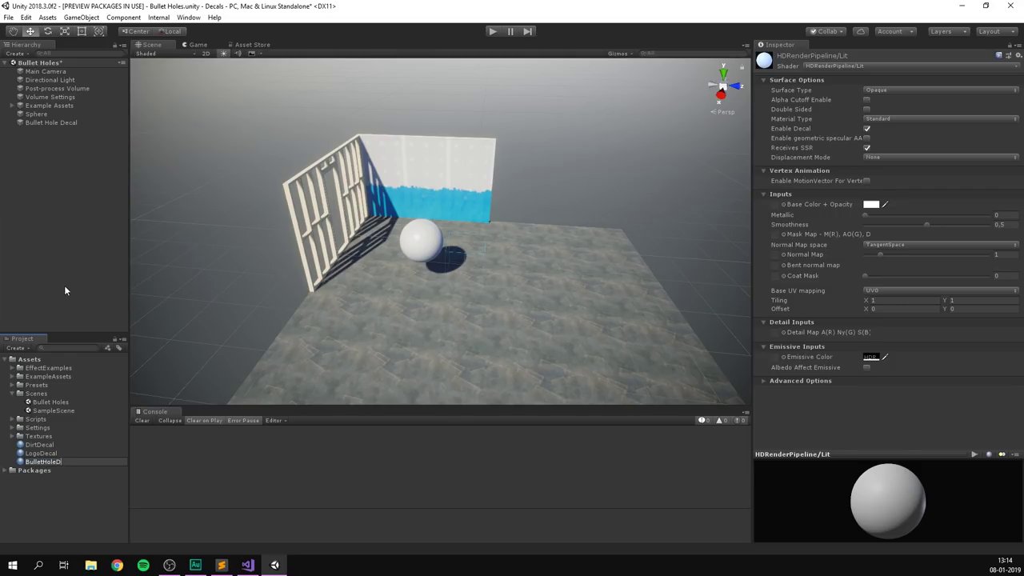
type("ecal")
key("Return")
- Give the BulletHoleDecal material the HDRenderPipeline/Decal shader and assign the Bullet Hole texture as its base color map
left_click(876, 65)
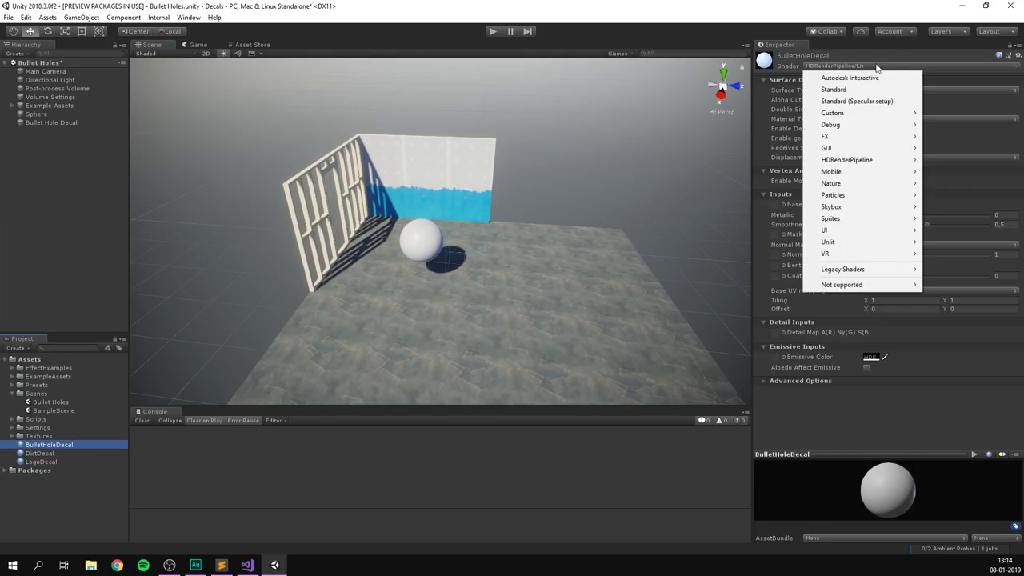
mouse_move(858, 164)
left_click(752, 171)
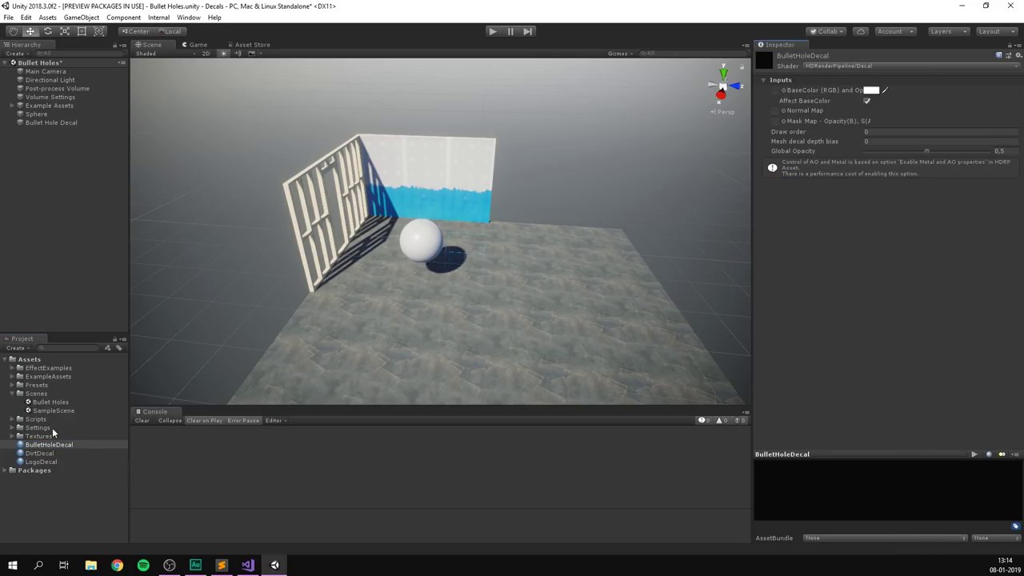
left_click(12, 436)
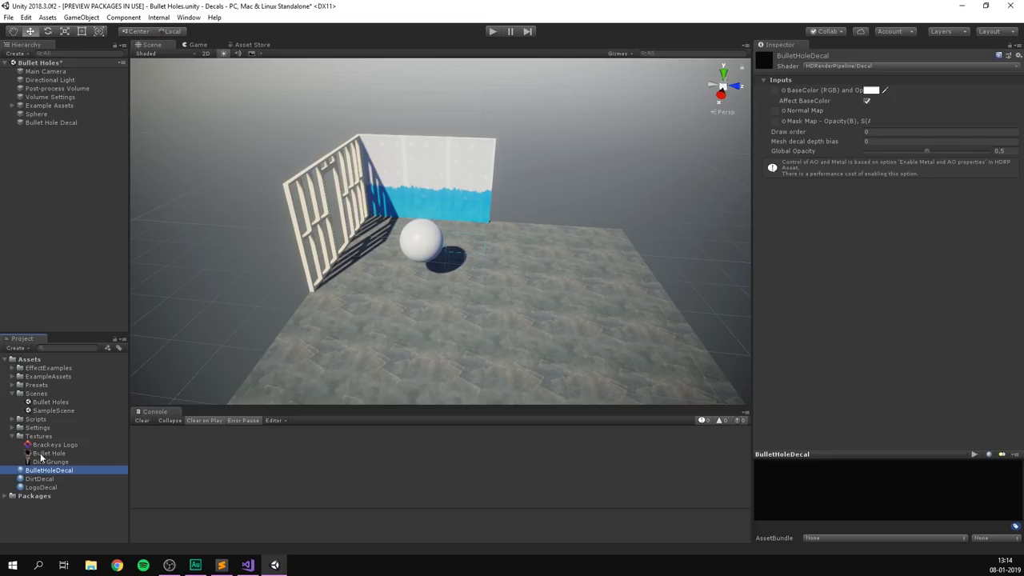
left_click_drag(40, 453, 774, 90)
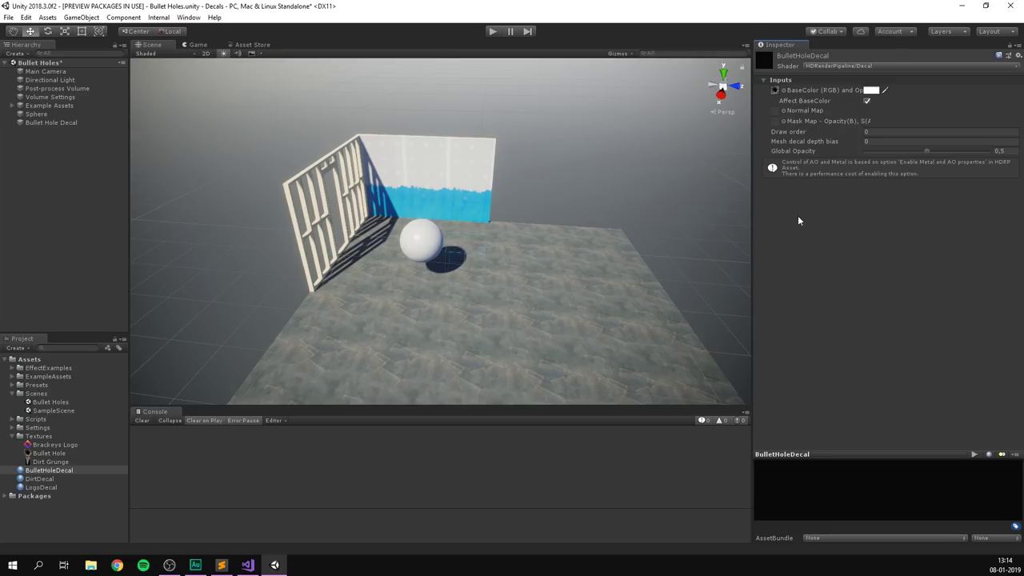
- Assign the BulletHoleDecal material to the Bullet Hole Decal projector and move it onto the open floor at about X 2.61, Y 0.09, Z -0.13
left_click(52, 124)
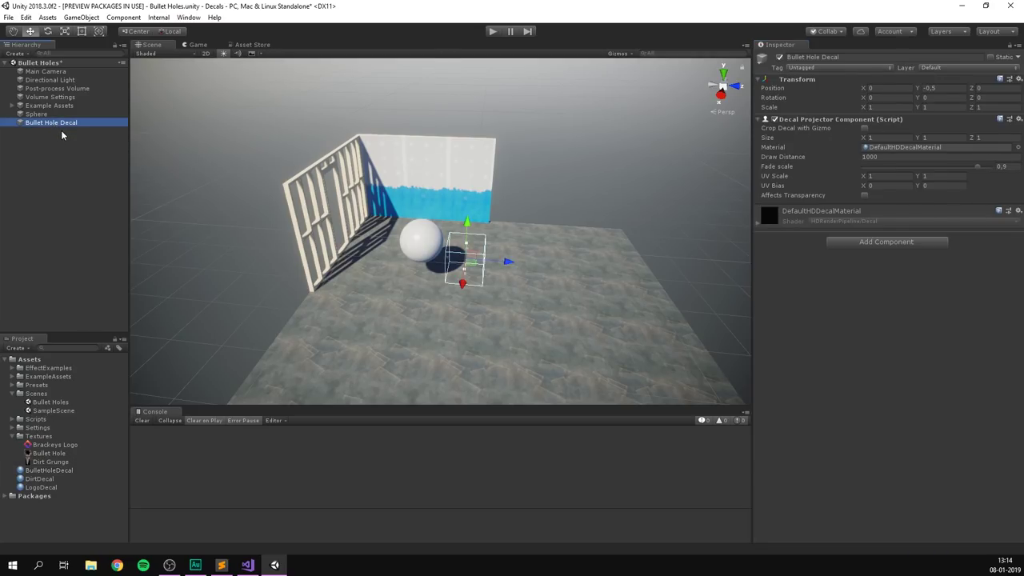
left_click_drag(40, 471, 884, 148)
left_click_drag(453, 232, 469, 204, "alt")
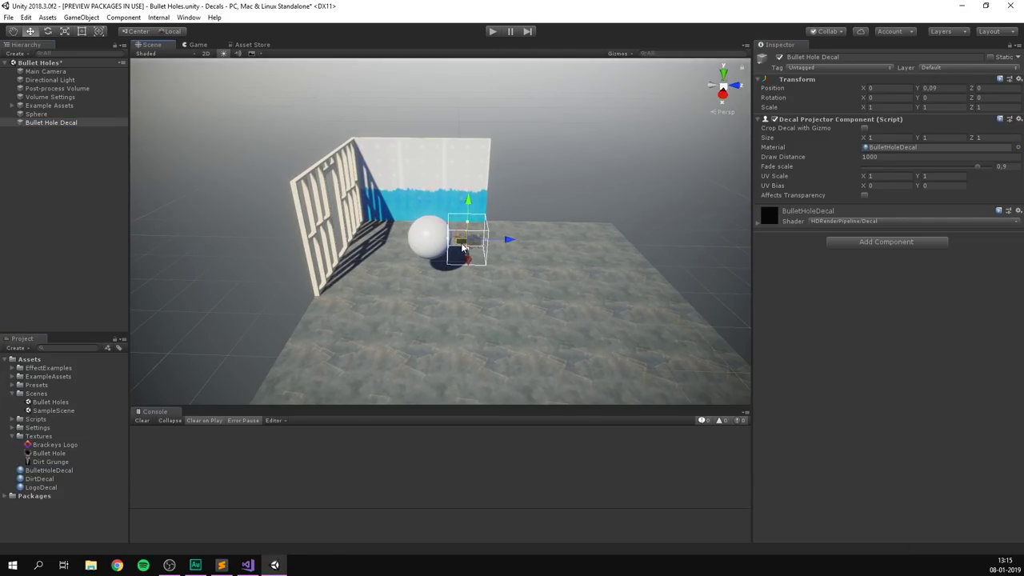
left_click_drag(463, 243, 458, 306)
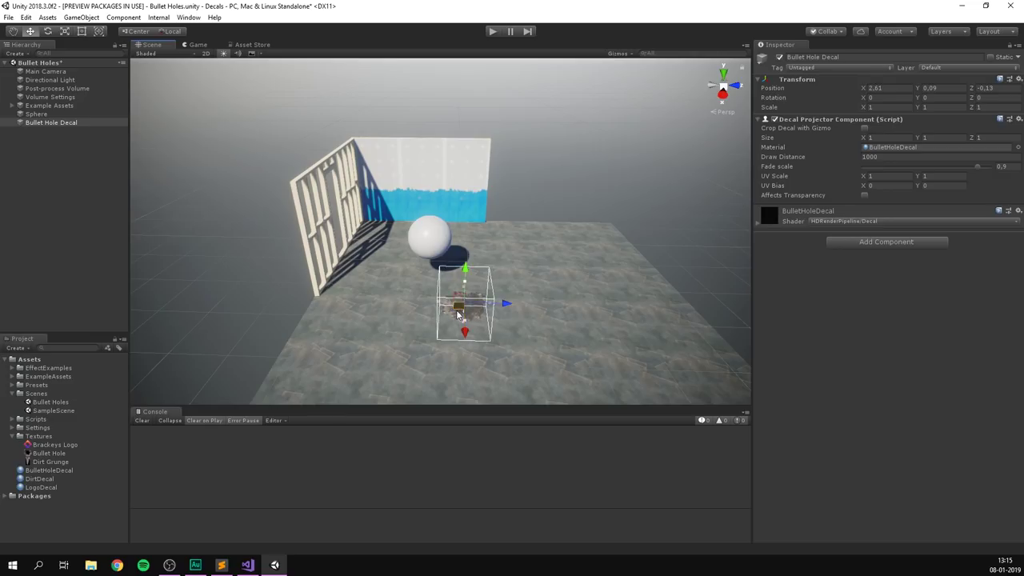
- Scale the Bullet Hole Decal projector down uniformly to about 0.17
left_click_drag(403, 284, 437, 293, "alt")
key("f")
scroll(400, 275, "up", 8)
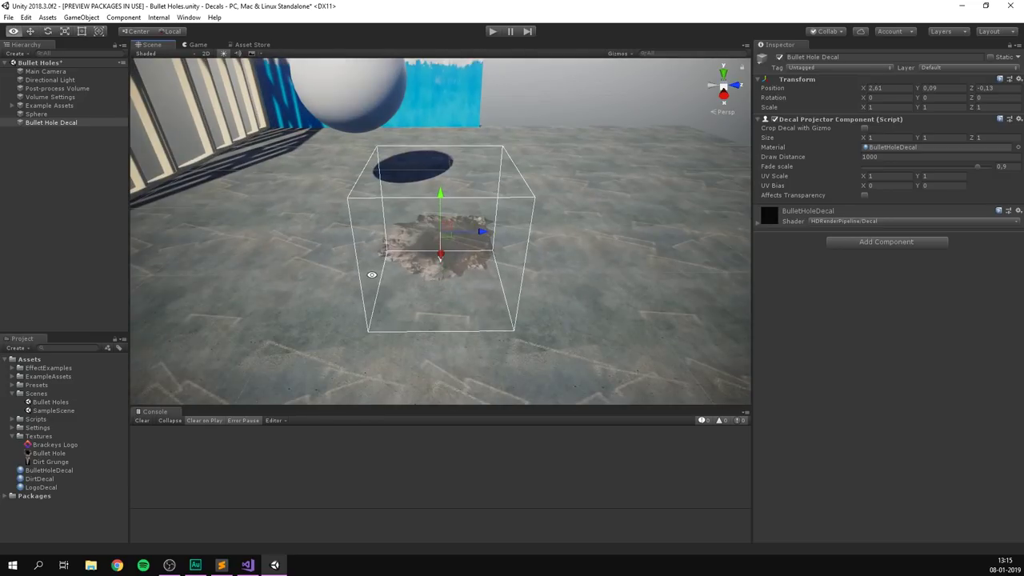
left_click_drag(370, 275, 487, 322, "alt")
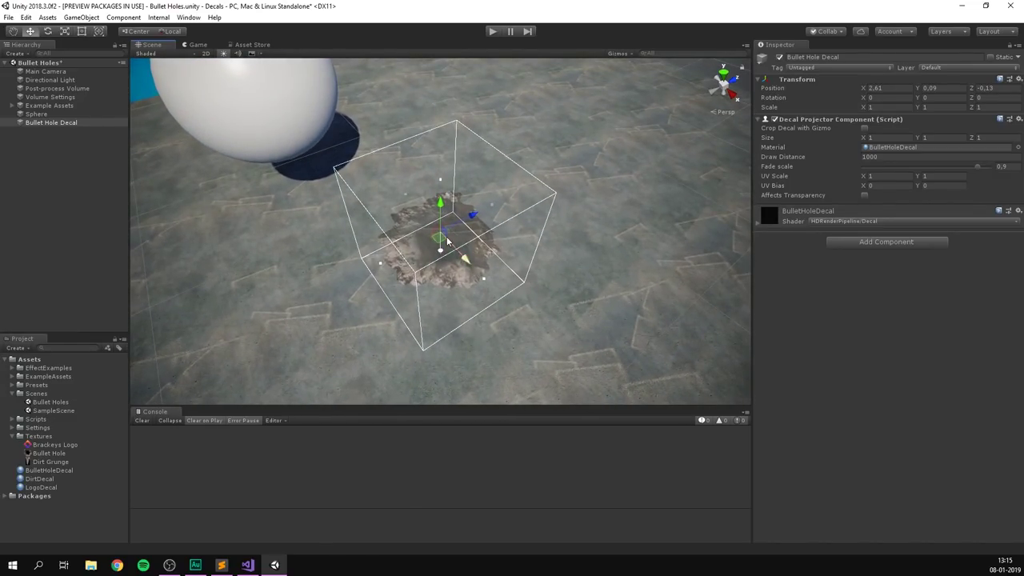
key("r")
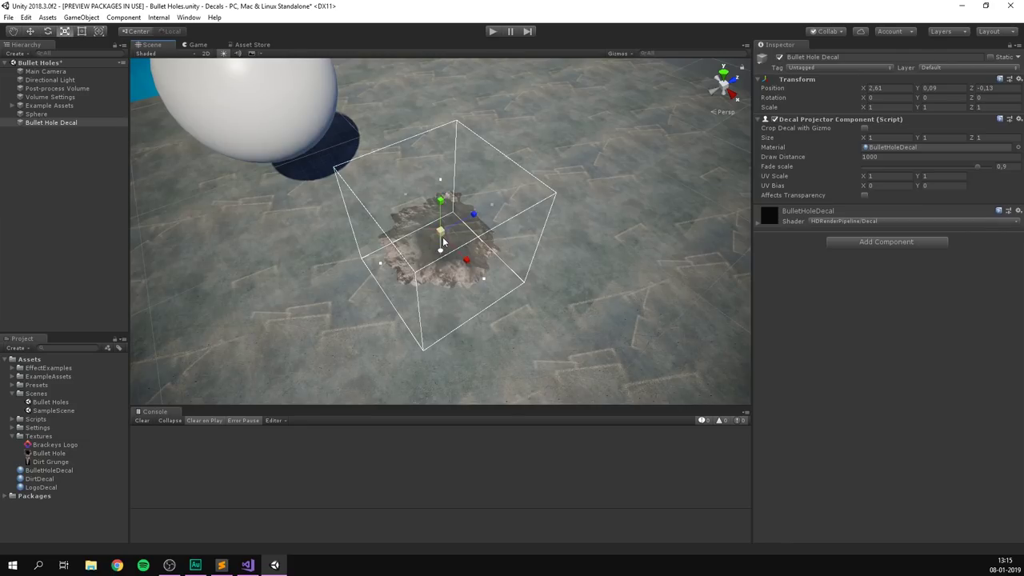
left_click_drag(440, 232, 445, 120)
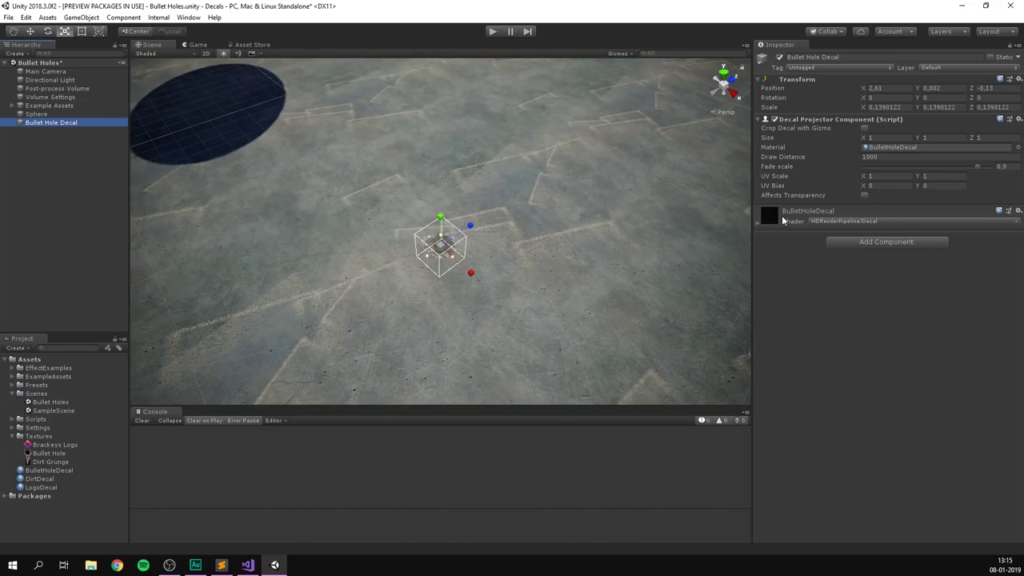
- Raise the BulletHoleDecal material's Global Opacity to 0.9 and deselect the projector to inspect the decal
left_click(783, 220)
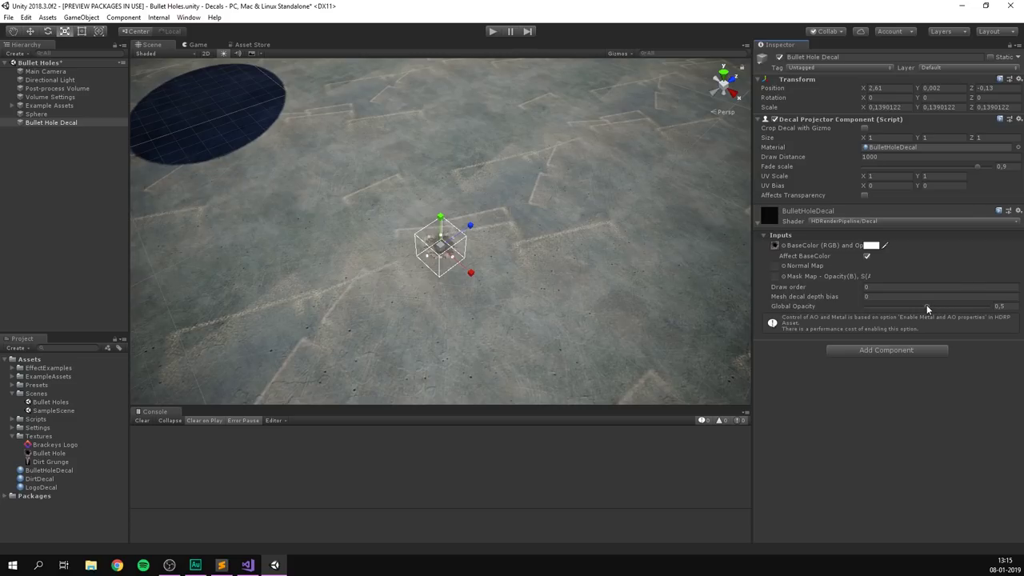
left_click_drag(926, 306, 1014, 317)
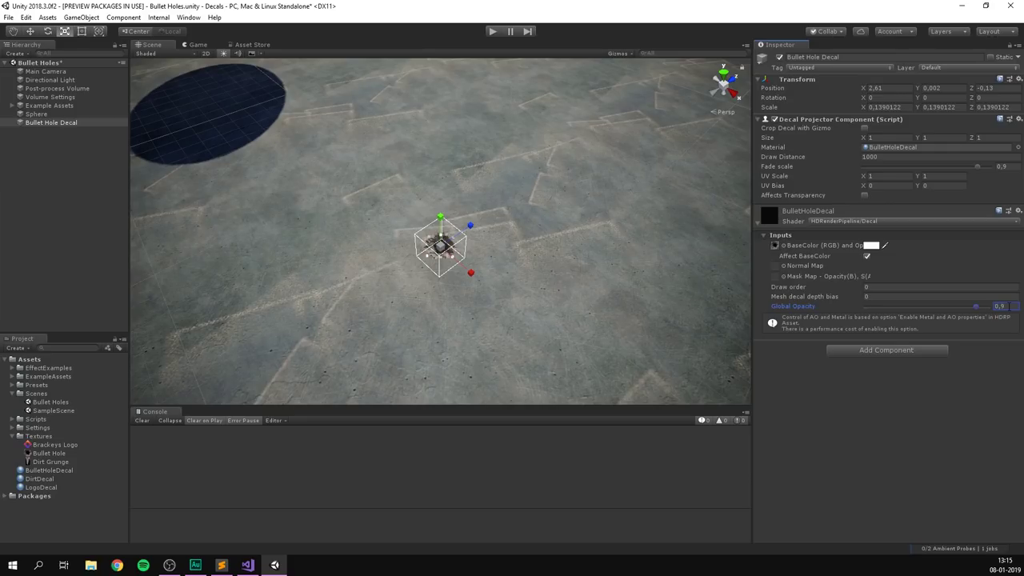
left_click(49, 216)
left_click_drag(416, 160, 445, 92, "alt")
- Make a prefab of the Bullet Hole Decal object in the Assets folder and delete its instance from the scene
double_click(49, 123)
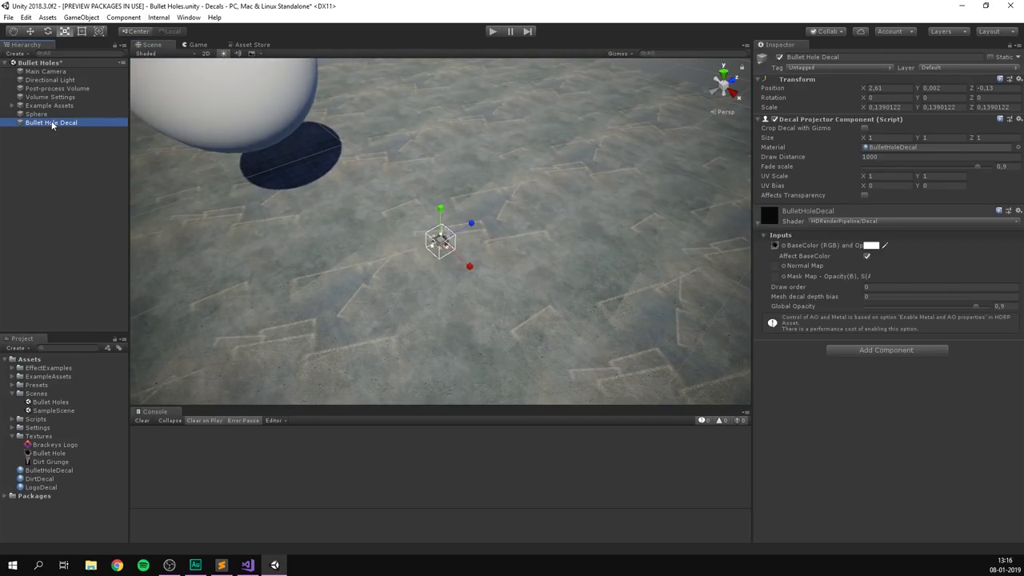
left_click_drag(52, 126, 63, 478)
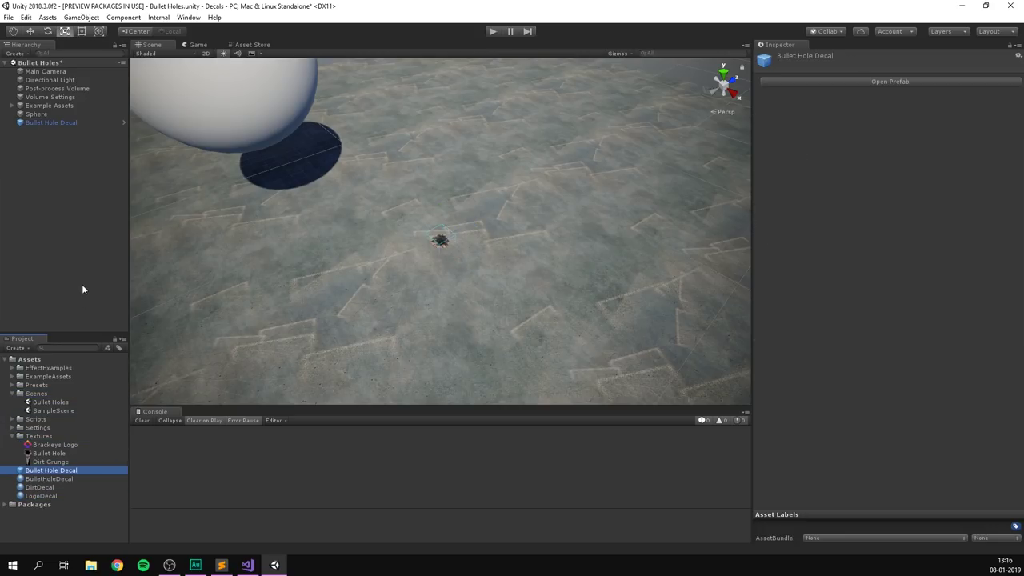
left_click(57, 122)
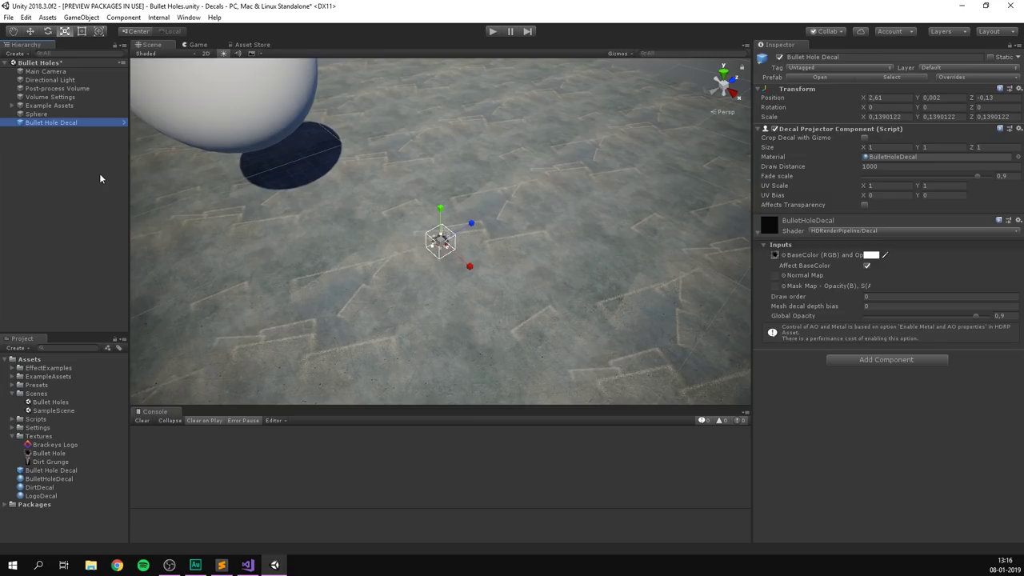
key("Delete")
scroll(382, 128, "down", 5)
left_click_drag(382, 128, 297, 73, "alt")
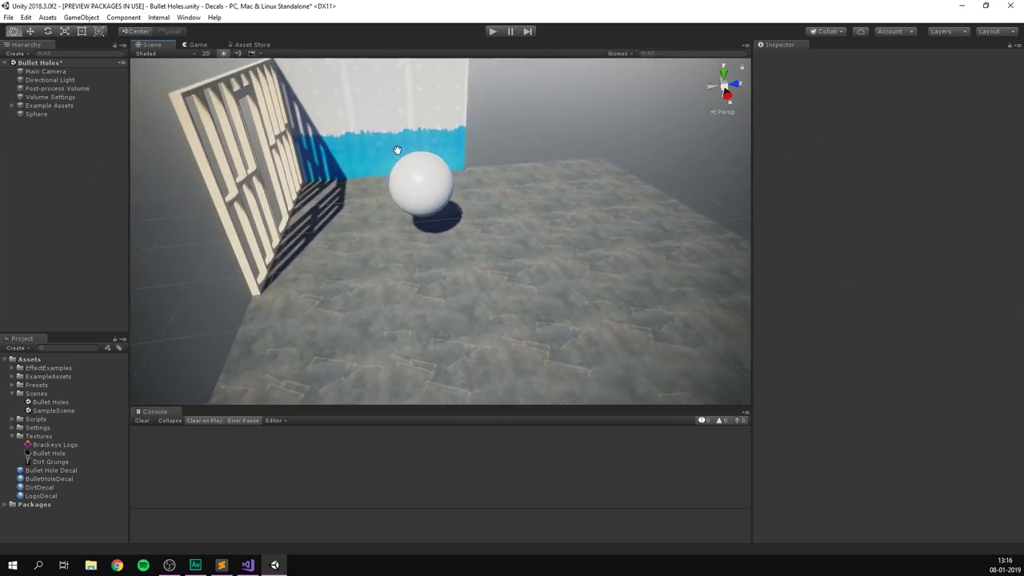
left_click_drag(397, 150, 336, 105, "alt")
scroll(402, 164, "up", 2)
right_click_drag(401, 172, 406, 165)
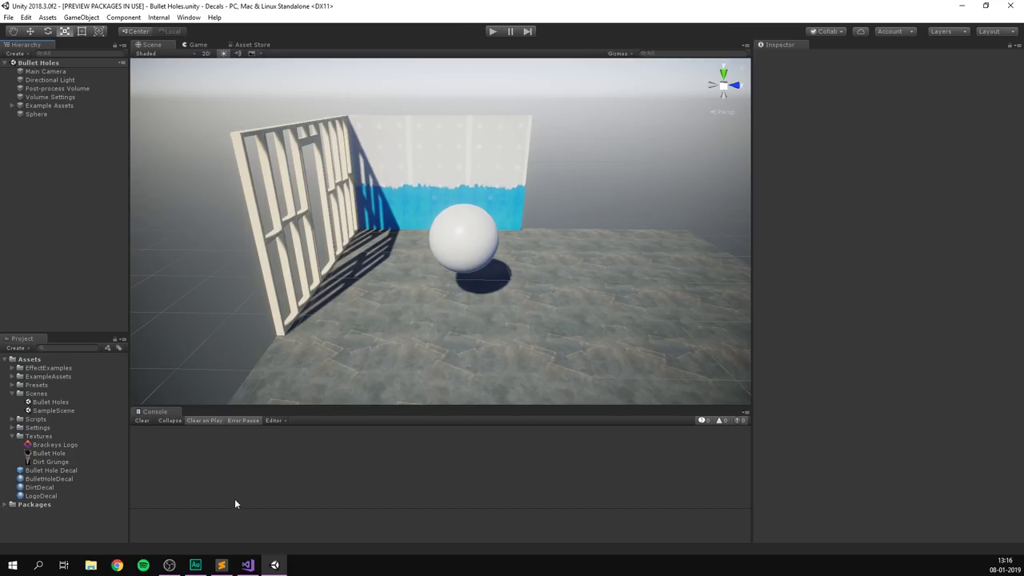
- Return to the Shoot script in Visual Studio and review the ray, Physics.Raycast and Instantiate lines in Fire()
left_click(247, 565)
scroll(566, 368, "down", 2)
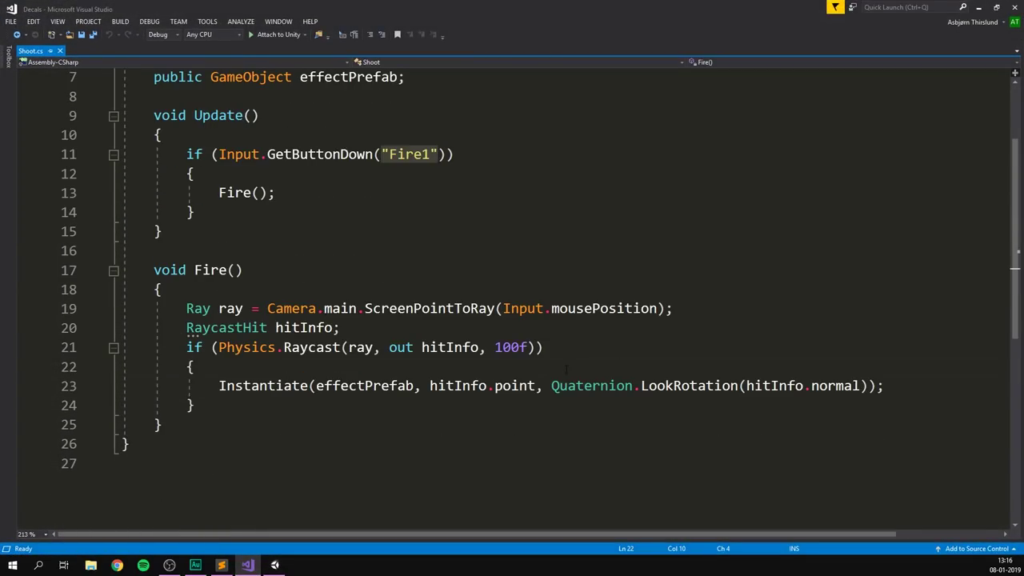
left_click_drag(675, 308, 187, 308)
left_click_drag(218, 347, 535, 347)
left_click_drag(217, 385, 907, 387)
- Start a new Instantiate call below the effectPrefab Instantiate line in Fire(), separated by a blank line
left_click(902, 390)
key("Return")
key("Return")
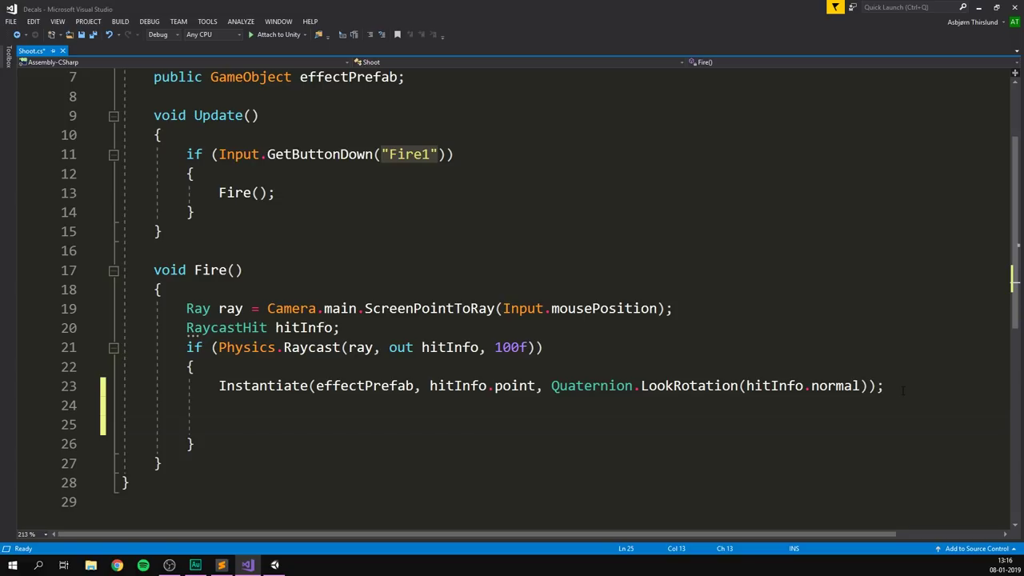
type("Instantiate")
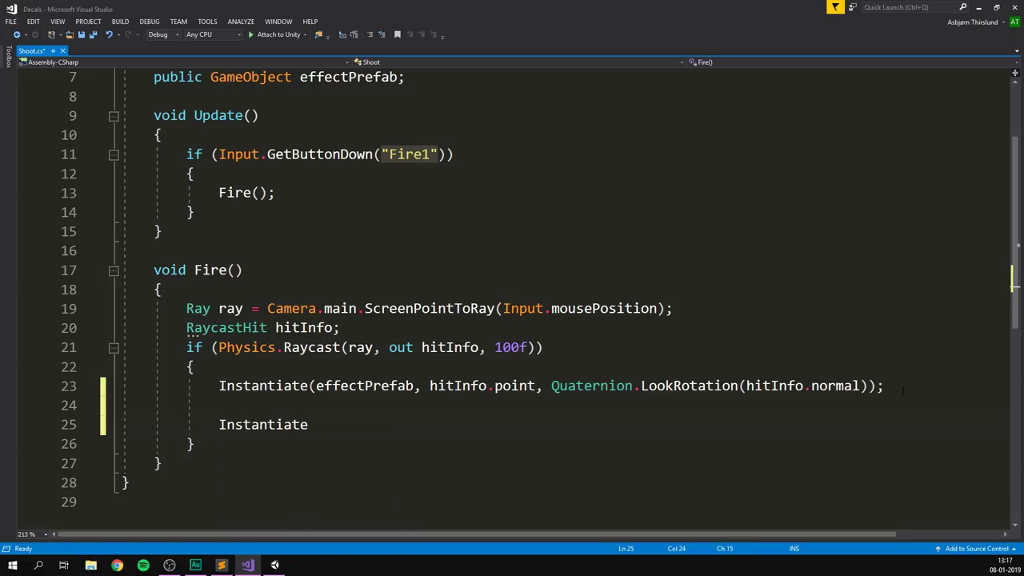
- Declare the field public GameObject decalPrefab; directly below the effectPrefab declaration in the Shoot class
scroll(283, 292, "up", 1)
left_click(429, 135)
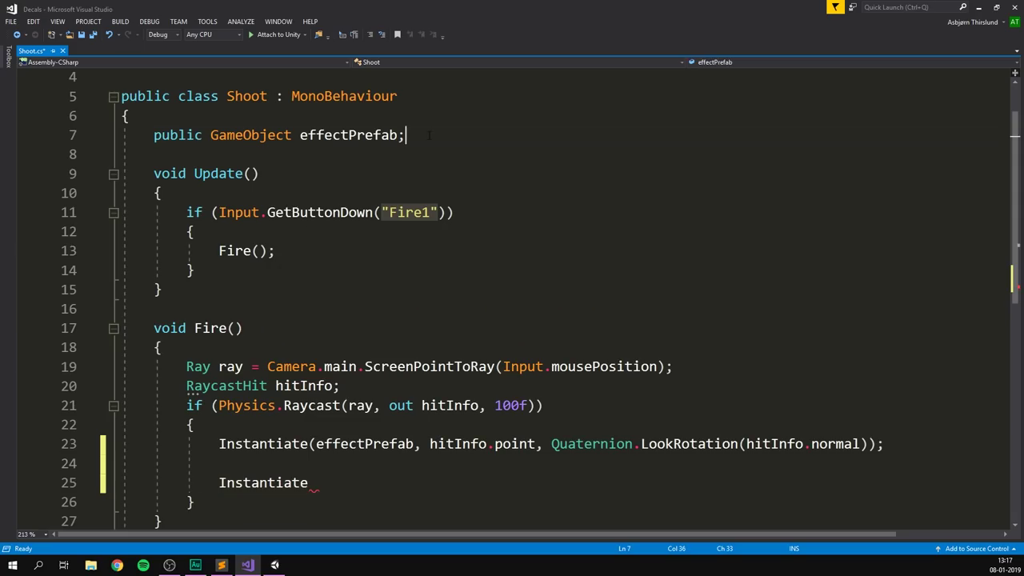
key("Return")
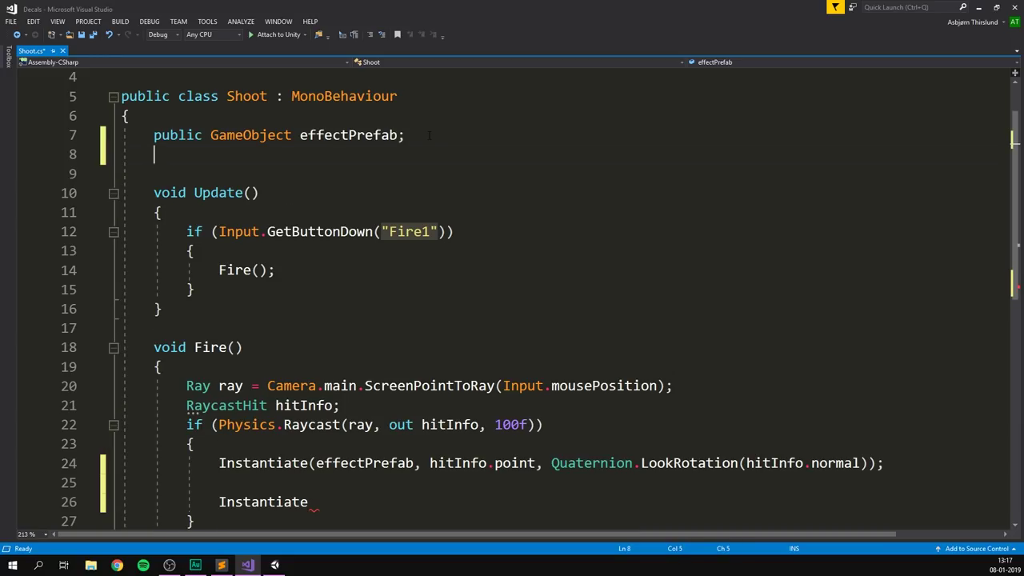
type("public Game")
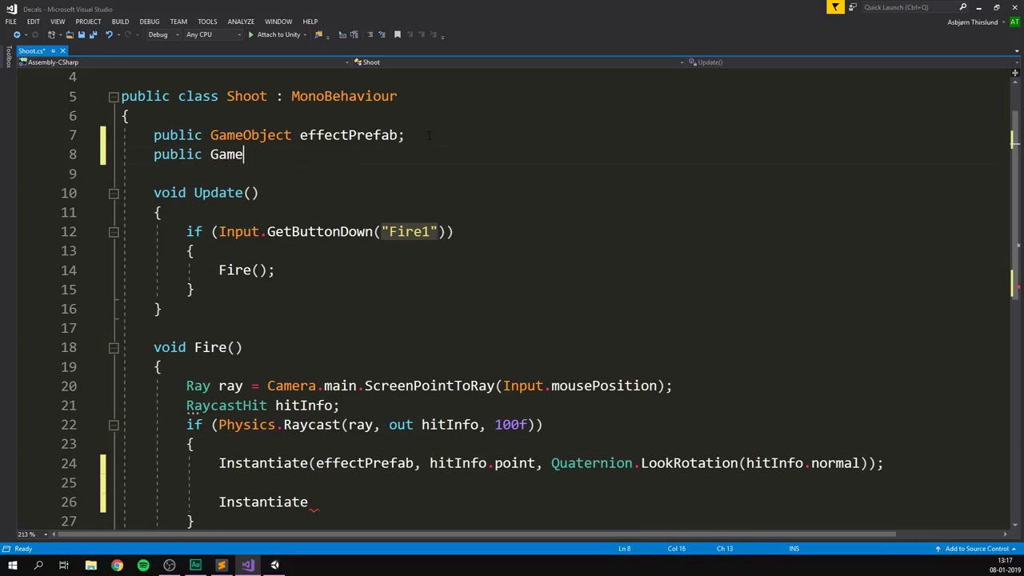
type("Object decalPrefab;")
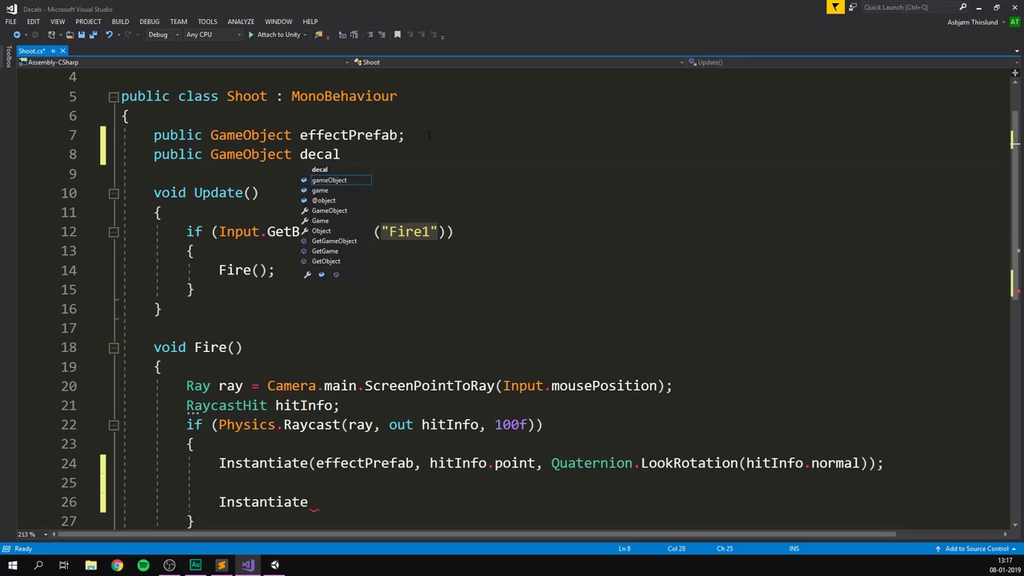
- Give the new Instantiate call in Fire() decalPrefab and hitInfo.point as its first two arguments
scroll(297, 539, "down", 1)
left_click(335, 443)
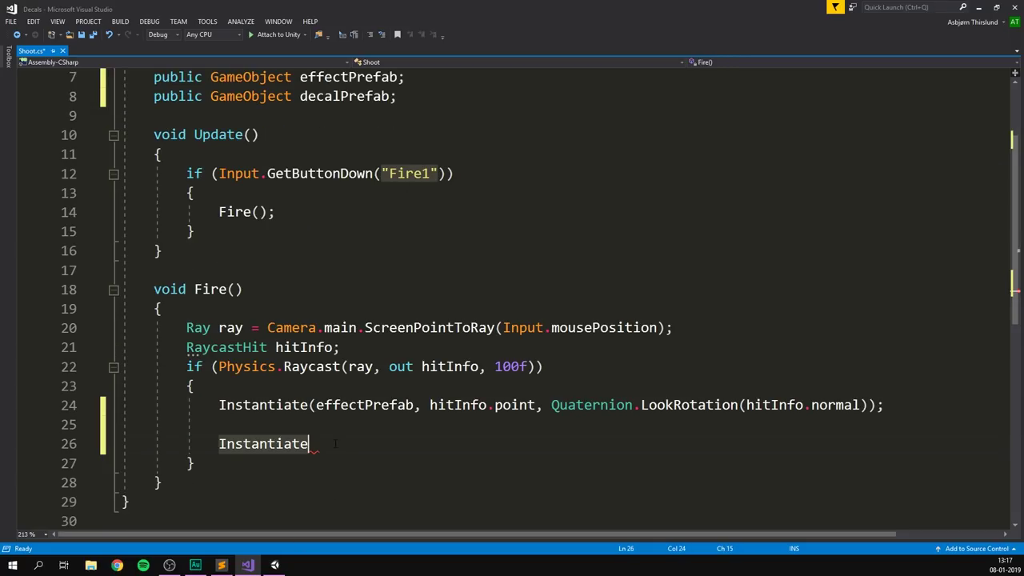
type("(decalPrefab,")
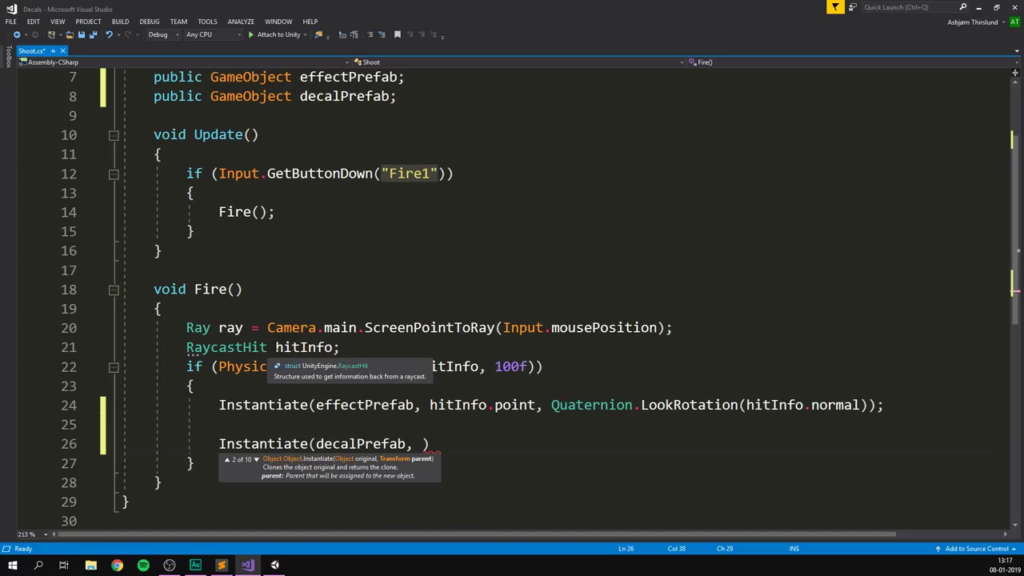
type("hitInfo.p")
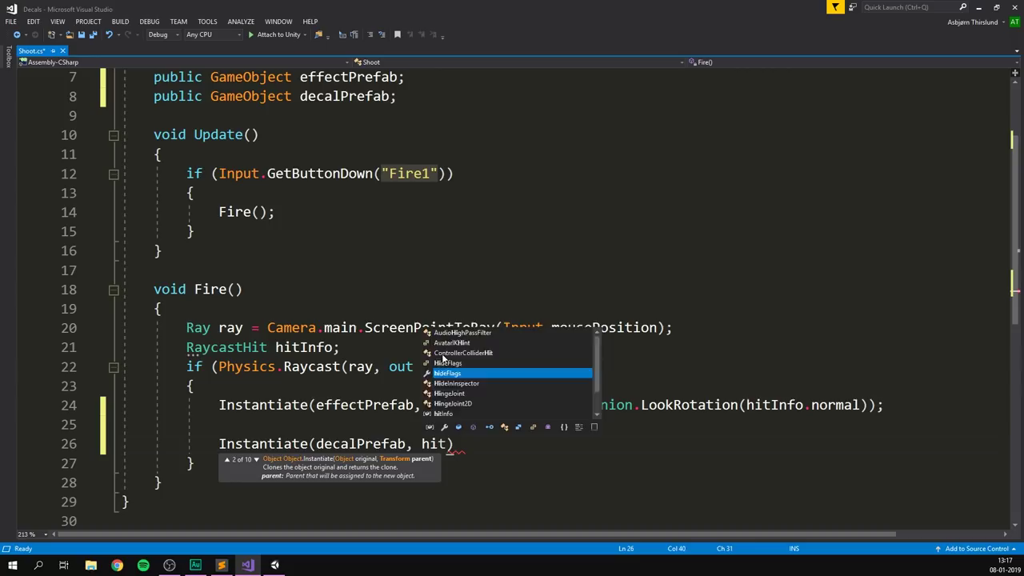
key("Tab")
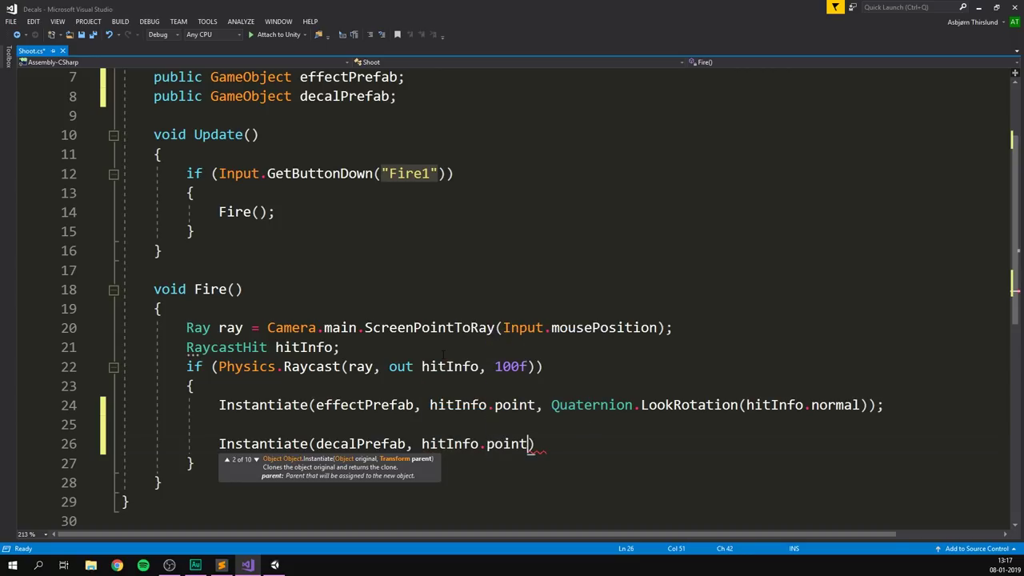
type(",")
scroll(761, 395, "down", 1)
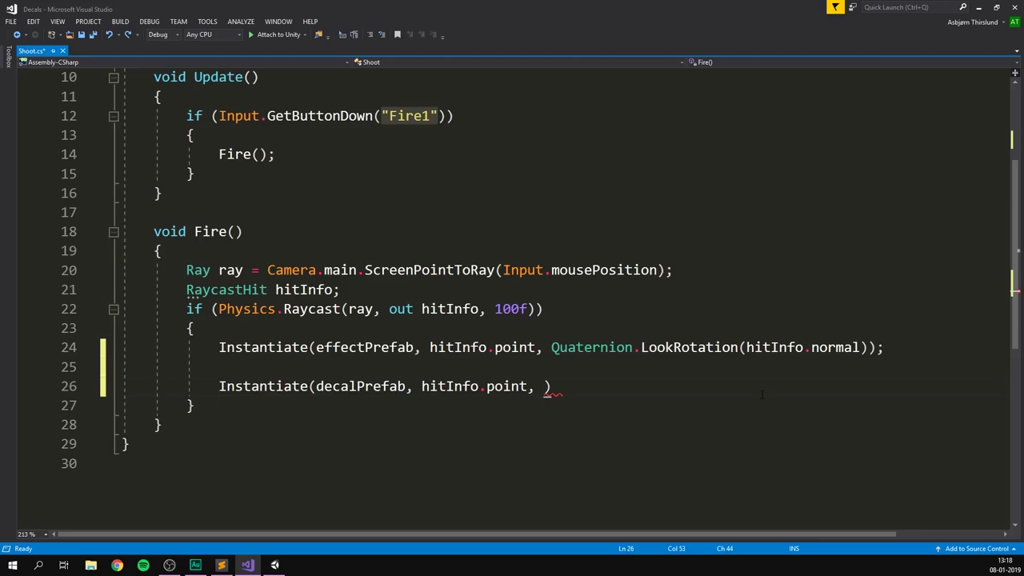
- Complete the decal's Instantiate call with the rotation Quaternion.FromToRotation(Vector3.up, hitInfo.normal) and end the statement
type("Quaternion.From")
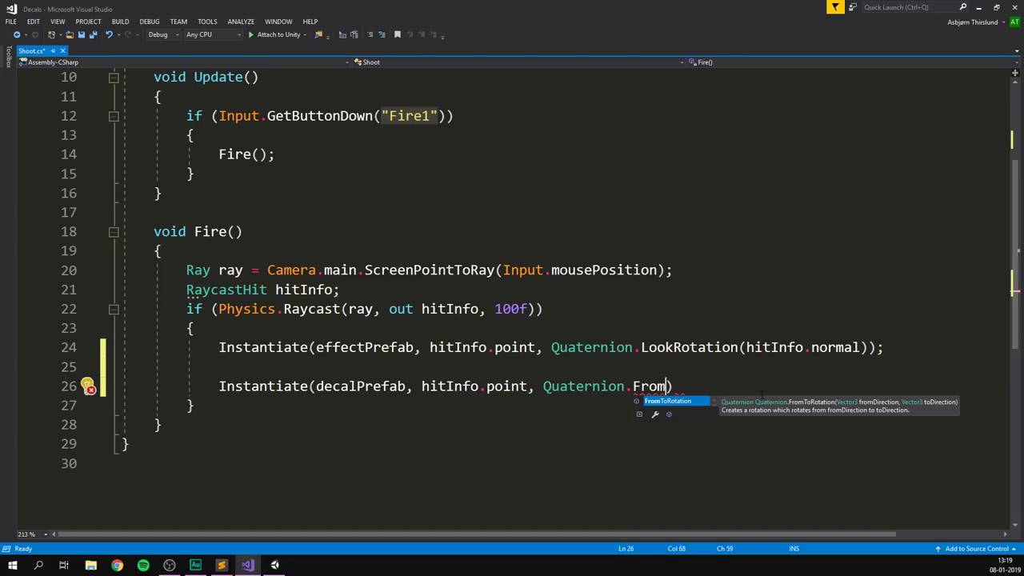
key("Tab")
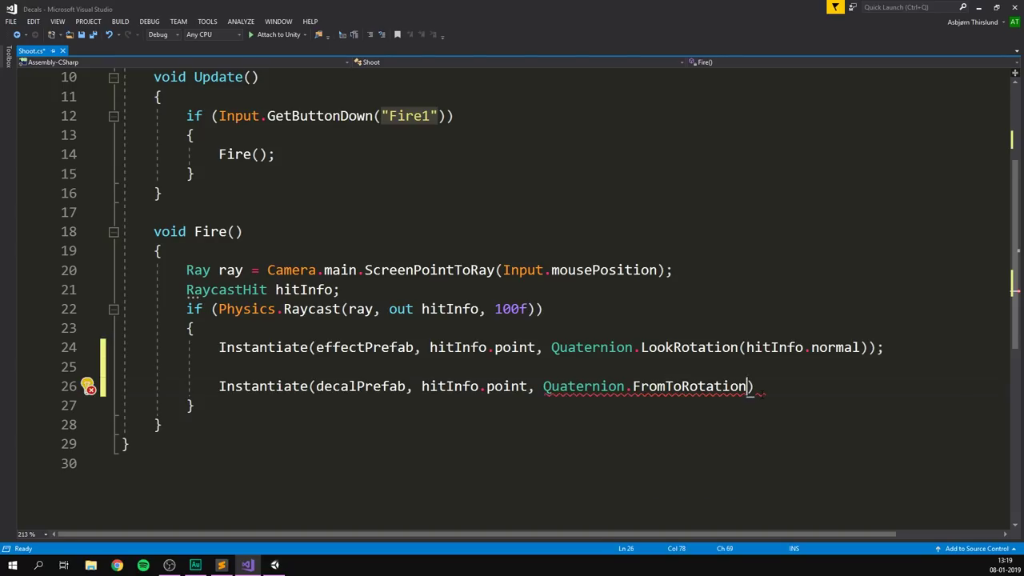
type("(Vec")
key("Tab")
type(".up, ")
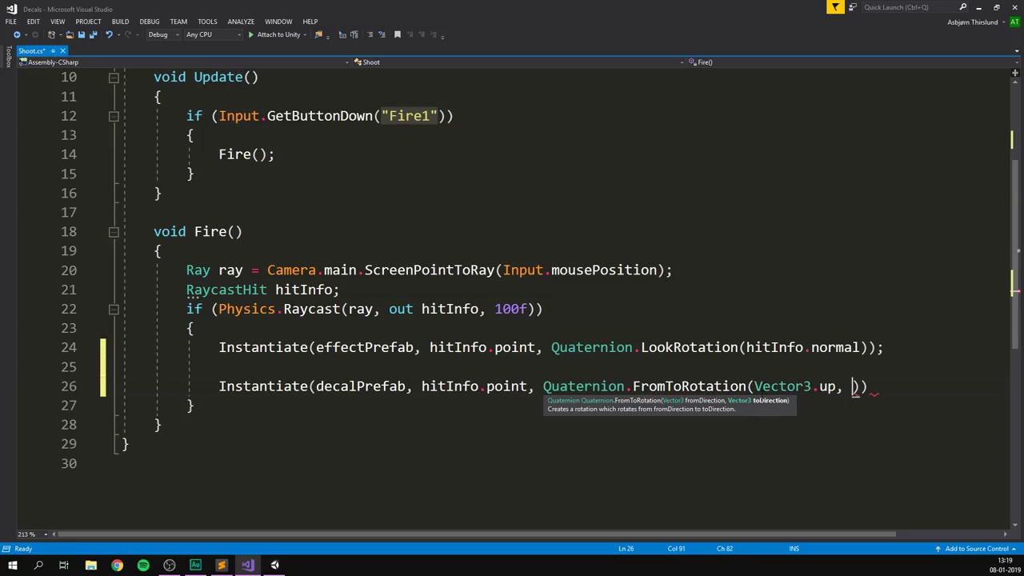
type("hitI")
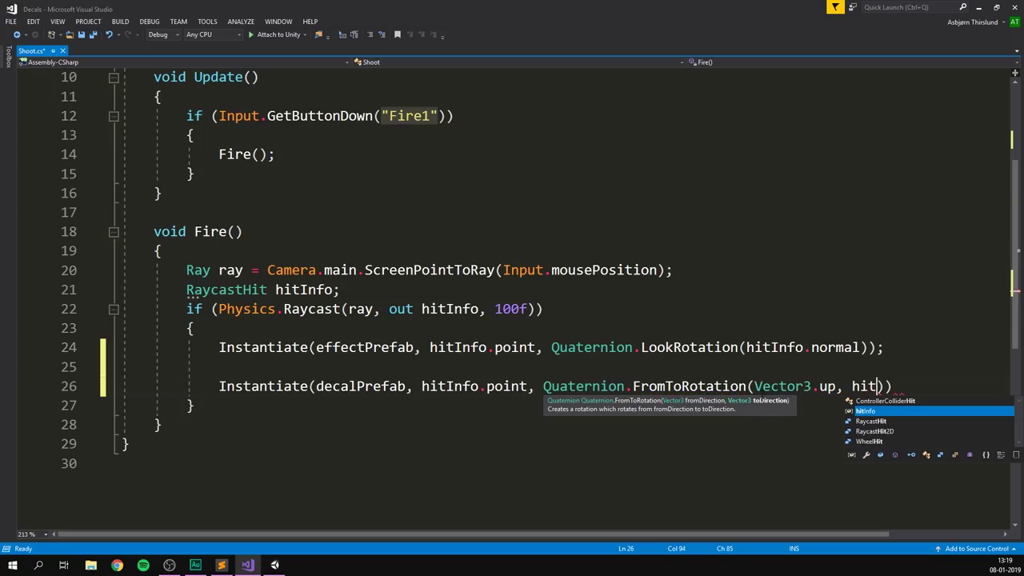
key("Tab")
type(".normal));")
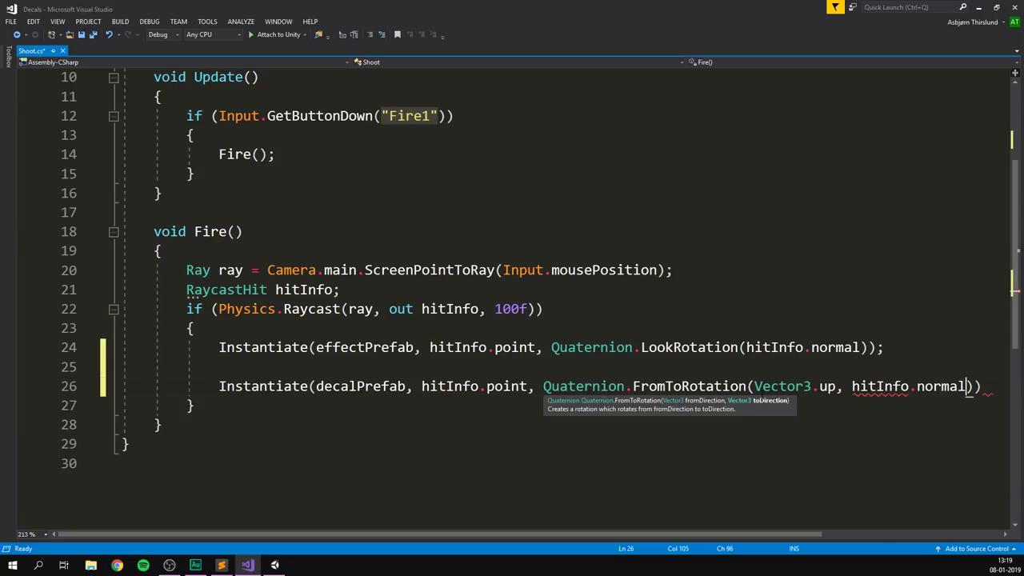
key("End")
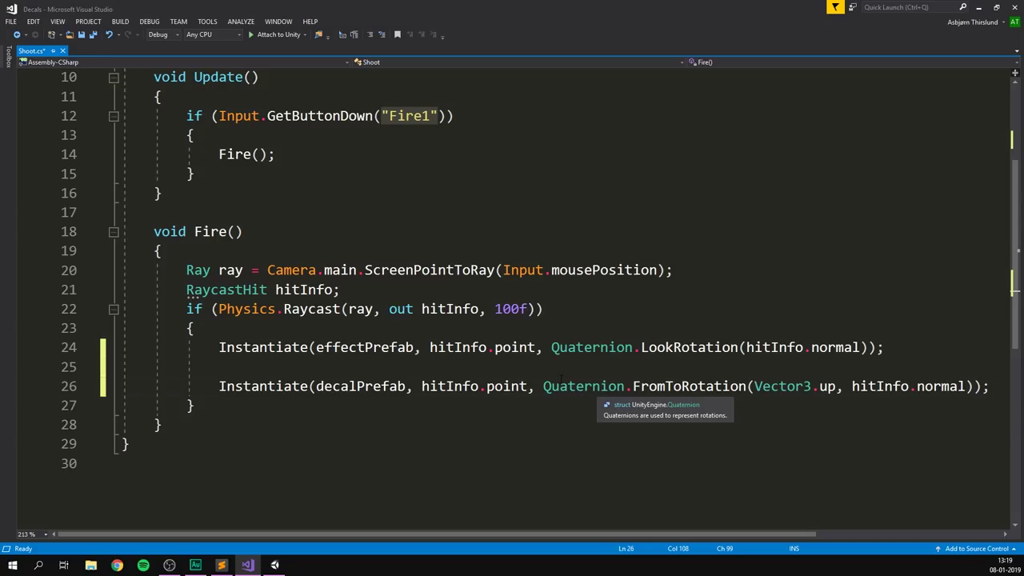
- Switch to Unity and examine the orientation of the floor and painted wall surfaces in the Bullet Holes scene
left_click(274, 564)
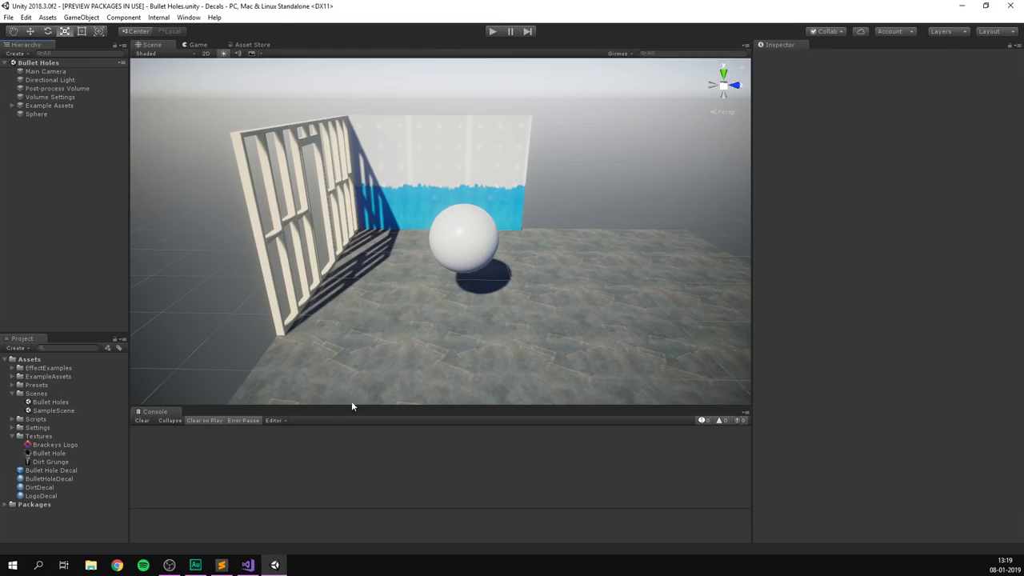
scroll(435, 168, "up", 5)
left_click_drag(428, 154, 621, 258, "alt")
middle_click_drag(622, 258, 688, 300)
scroll(387, 155, "down", 3)
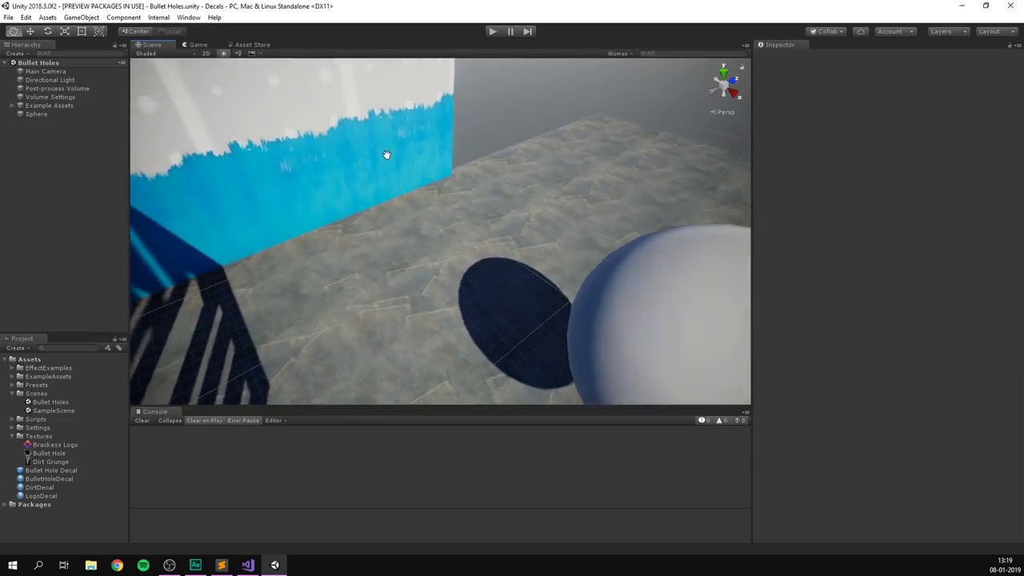
middle_click_drag(336, 113, 387, 138)
right_click_drag(388, 137, 525, 185)
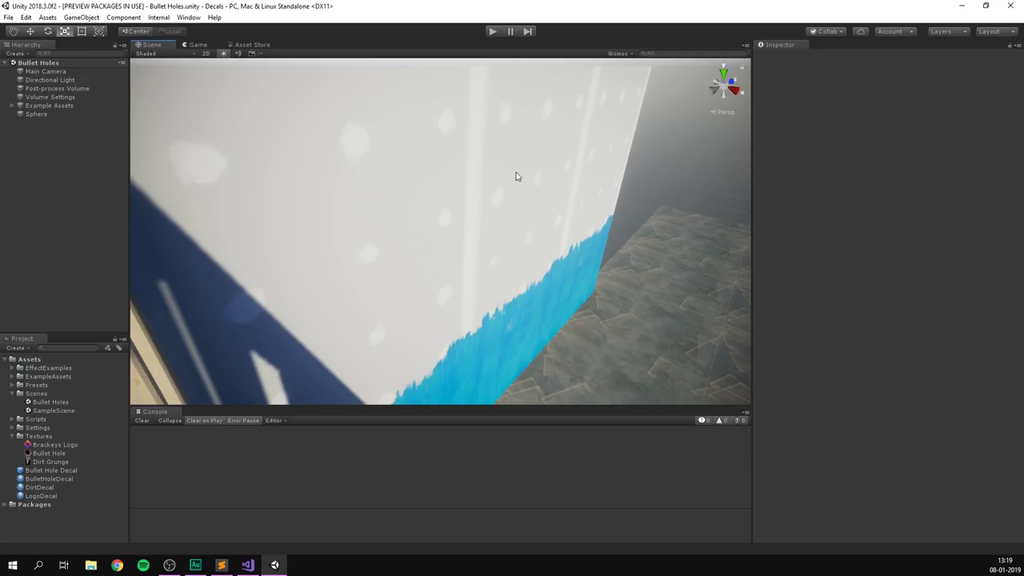
left_click_drag(484, 156, 481, 171, "alt")
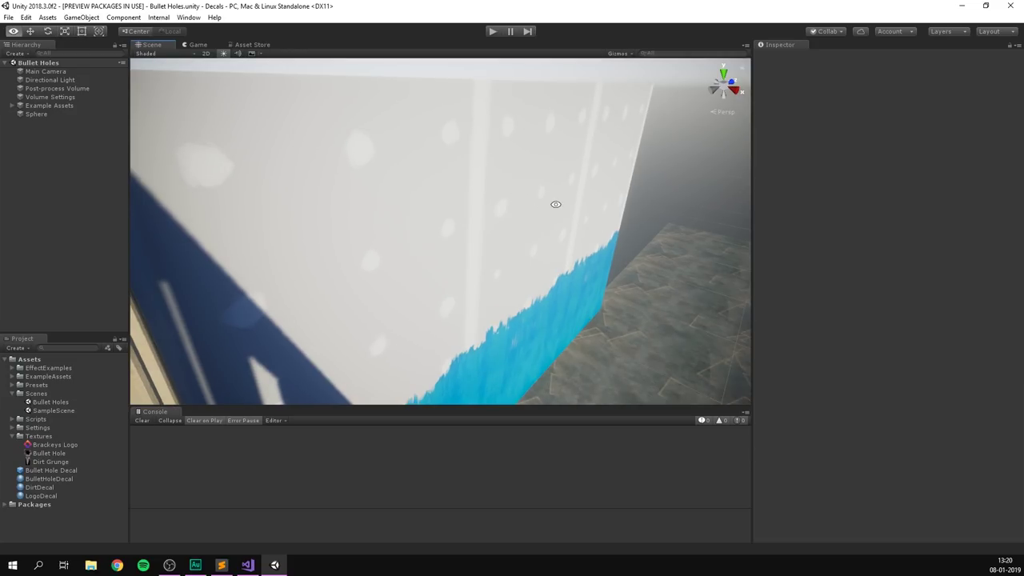
left_click_drag(555, 203, 434, 203, "alt")
scroll(487, 206, "down", 10)
middle_click_drag(487, 206, 389, 161)
scroll(389, 161, "down", 5)
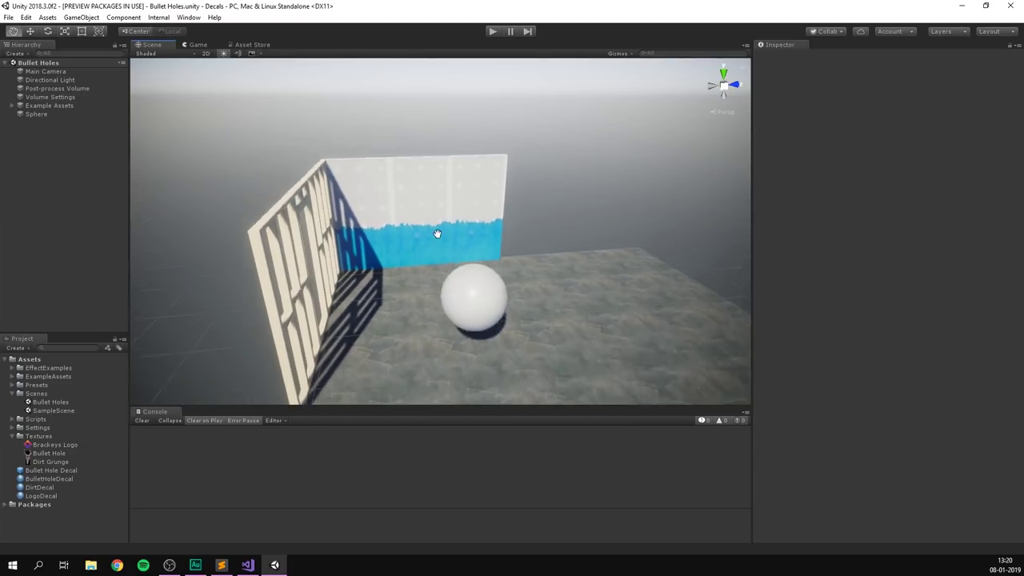
left_click_drag(436, 232, 346, 351, "alt")
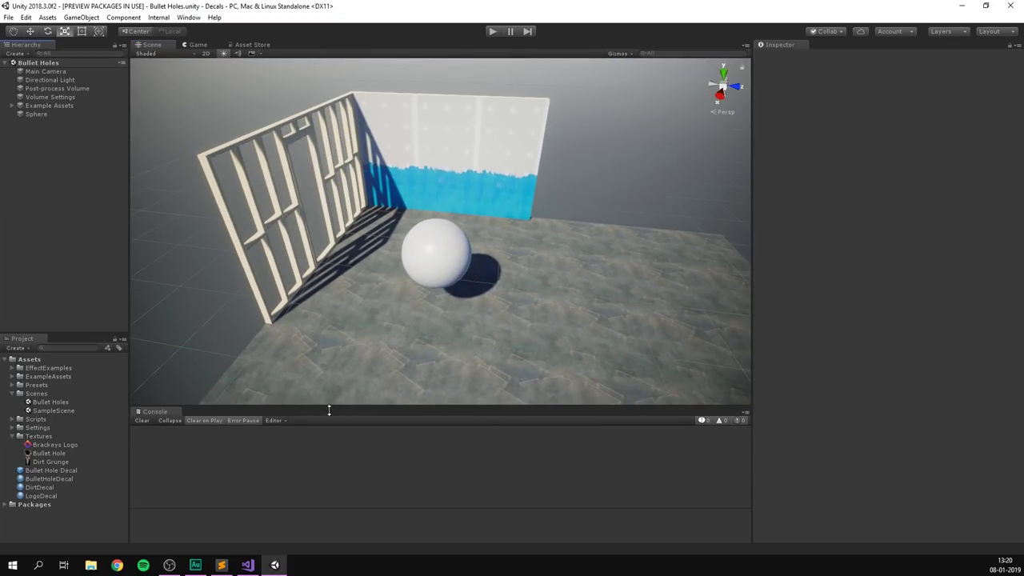
- Save the Shoot script in Visual Studio, then in Unity assign the Bullet Hole Decal prefab as the Main Camera's Shoot Decal Prefab
left_click(247, 565)
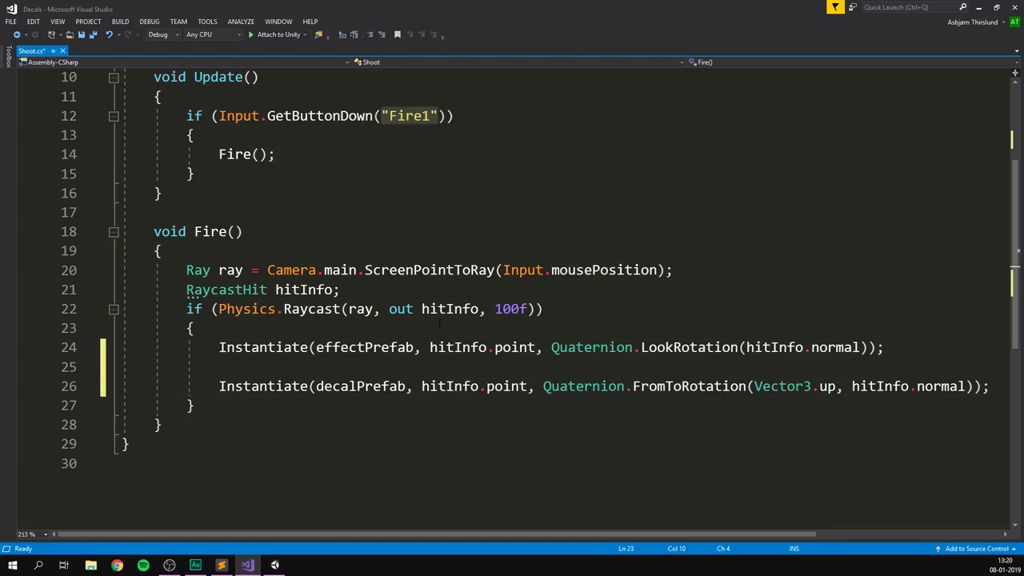
key("ctrl+s")
left_click(274, 564)
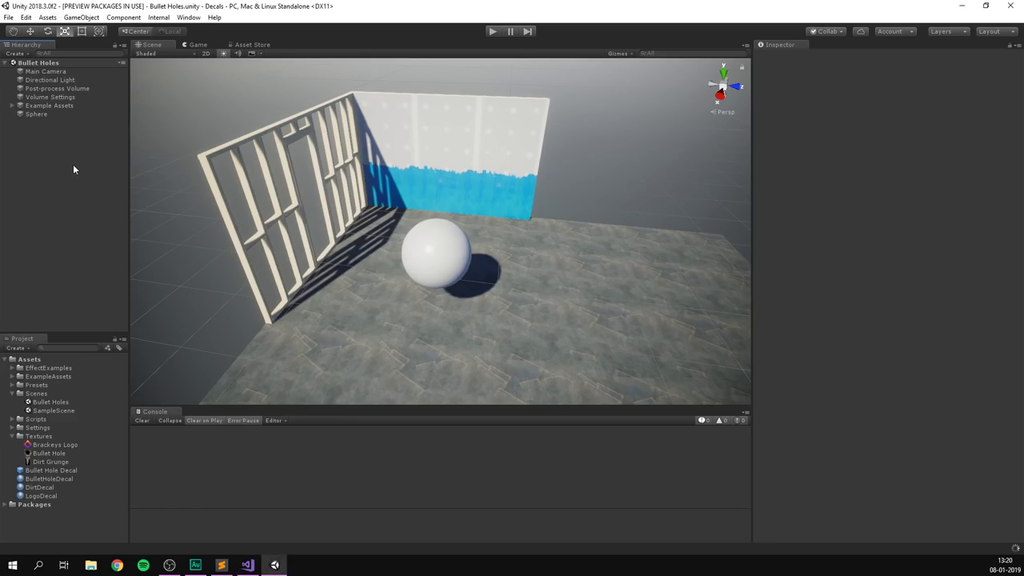
left_click(45, 72)
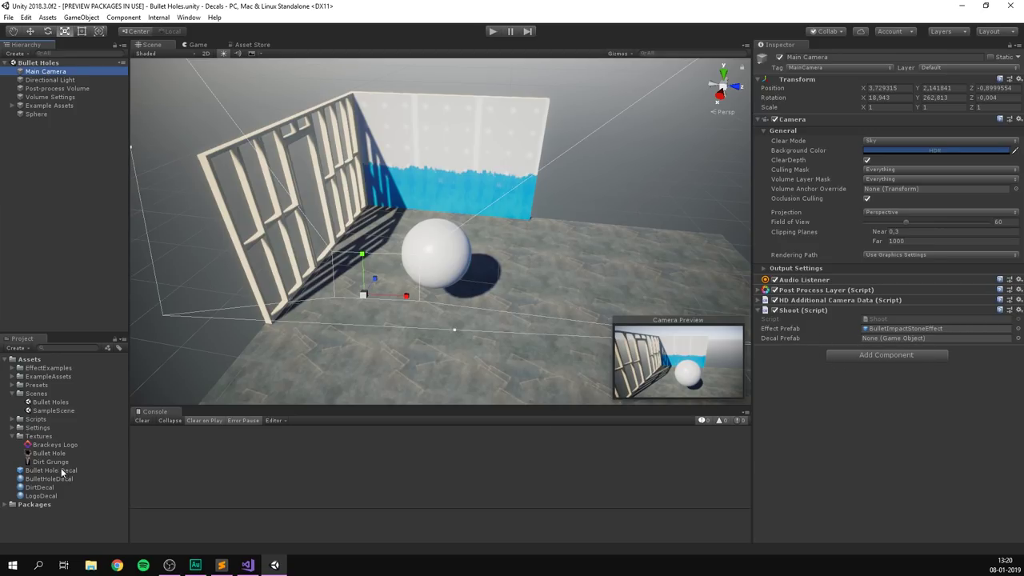
left_click_drag(62, 471, 928, 338)
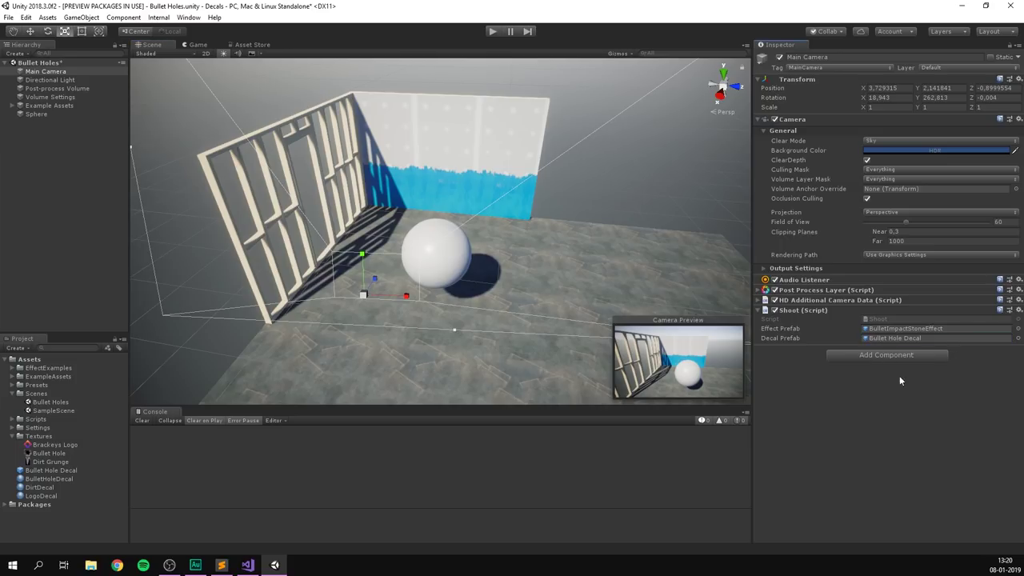
- Run the scene in play mode and fire six shots at different spots on the painted back wall
left_click(494, 31)
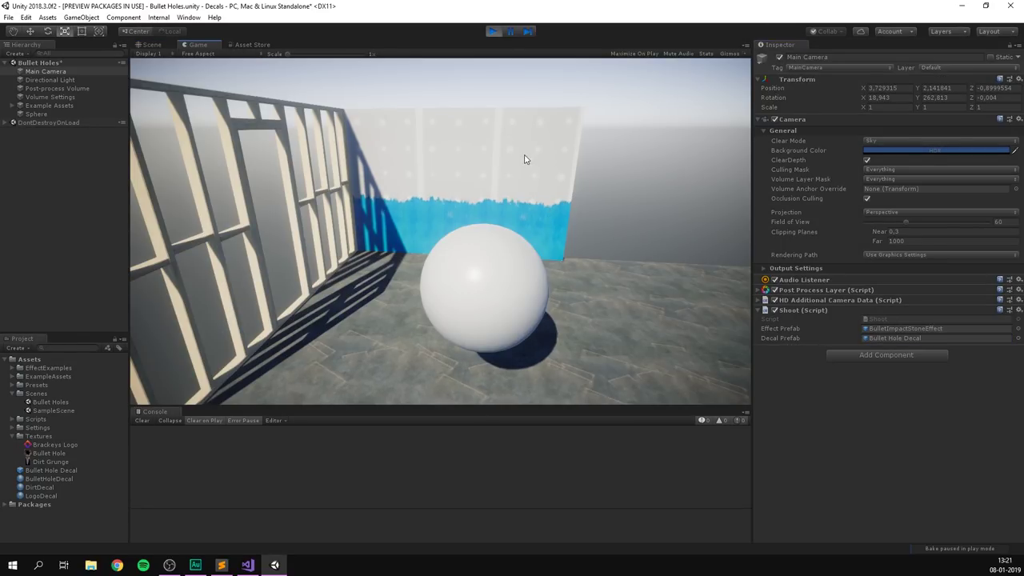
left_click(521, 146)
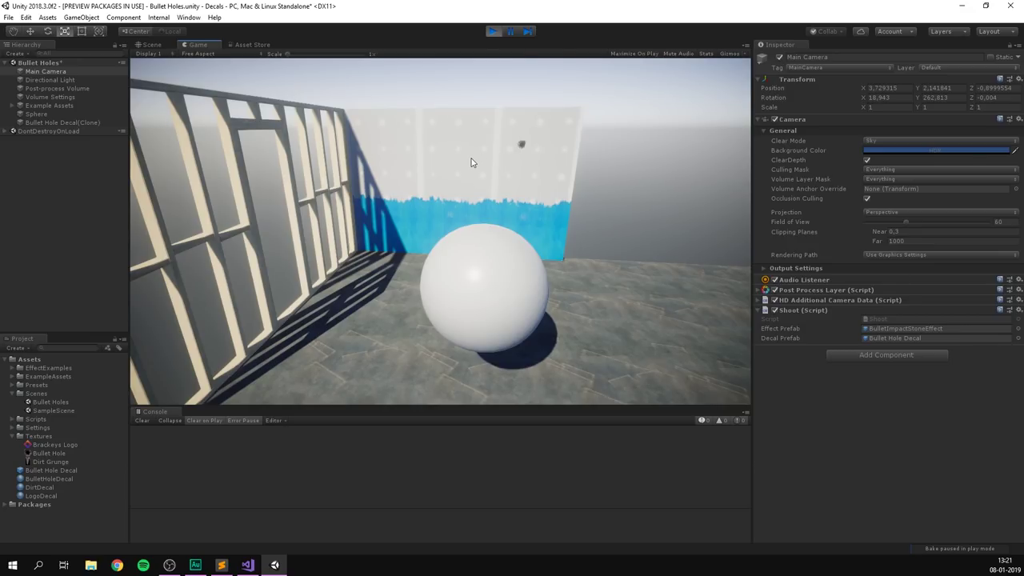
left_click(465, 153)
left_click(412, 162)
left_click(410, 200)
left_click(495, 171)
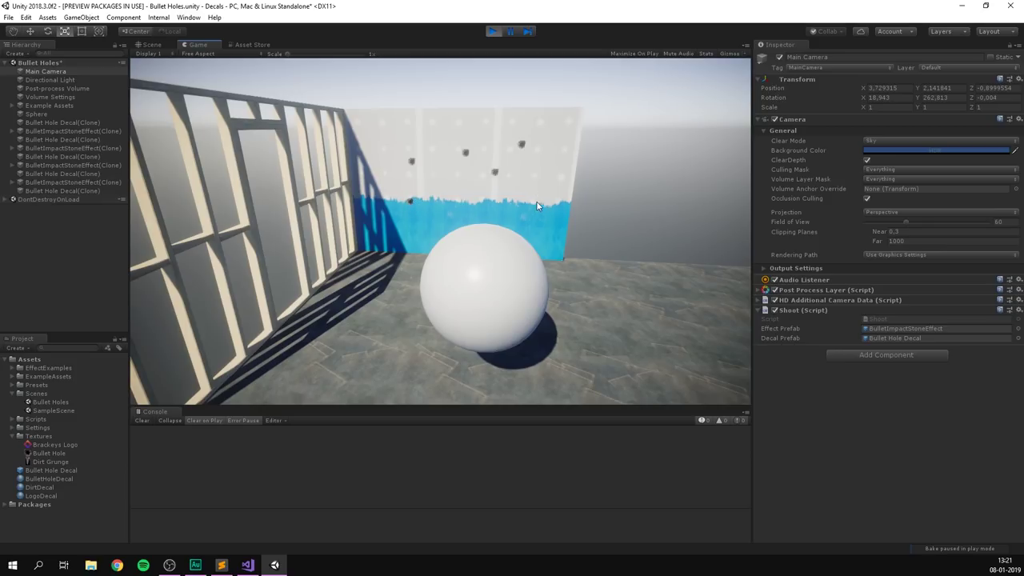
left_click(533, 206)
- Fire four test shots at the stone floor and one at the wooden wall frame
left_click(383, 306)
left_click(355, 357)
left_click(431, 367)
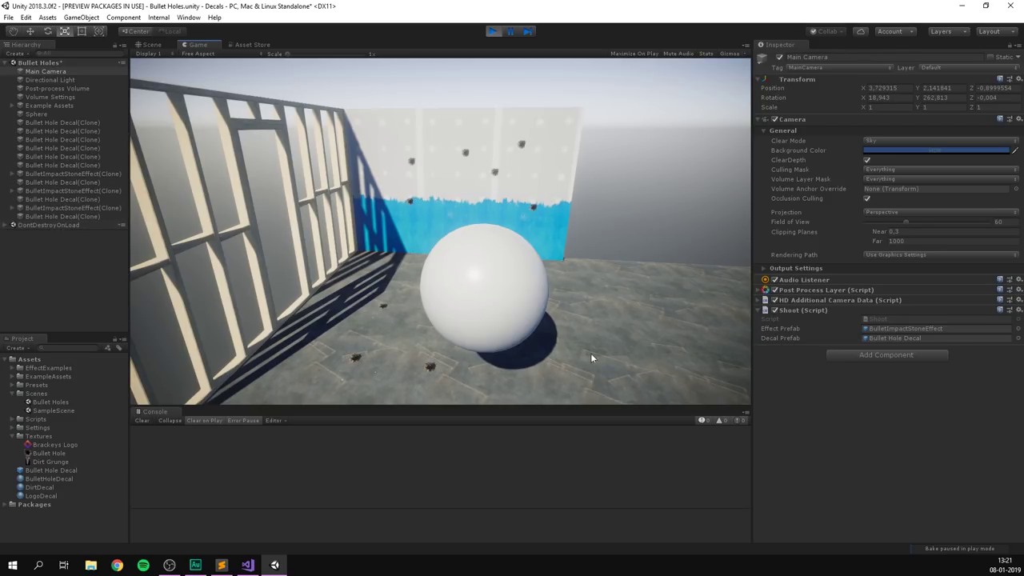
left_click(642, 302)
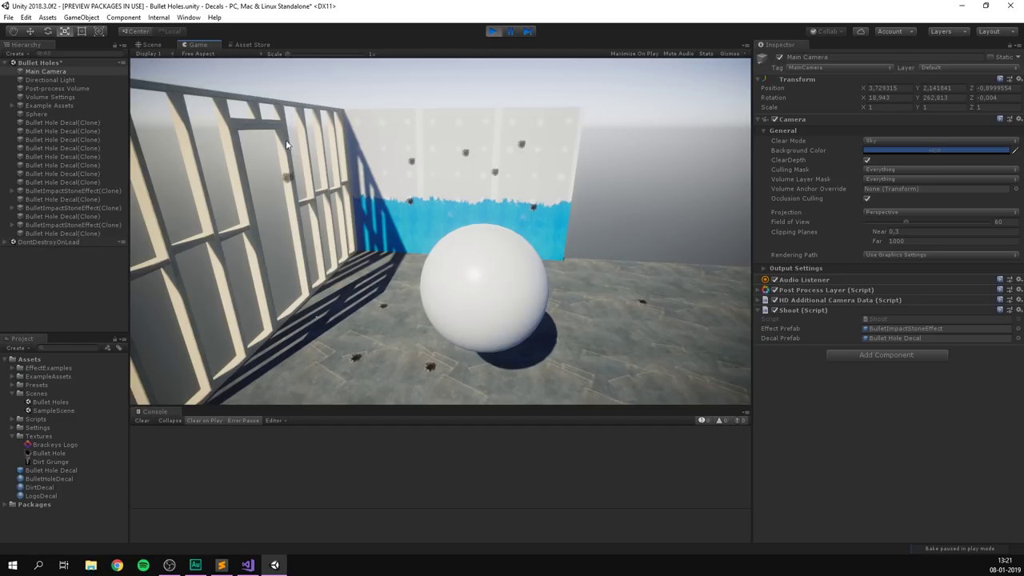
left_click(287, 177)
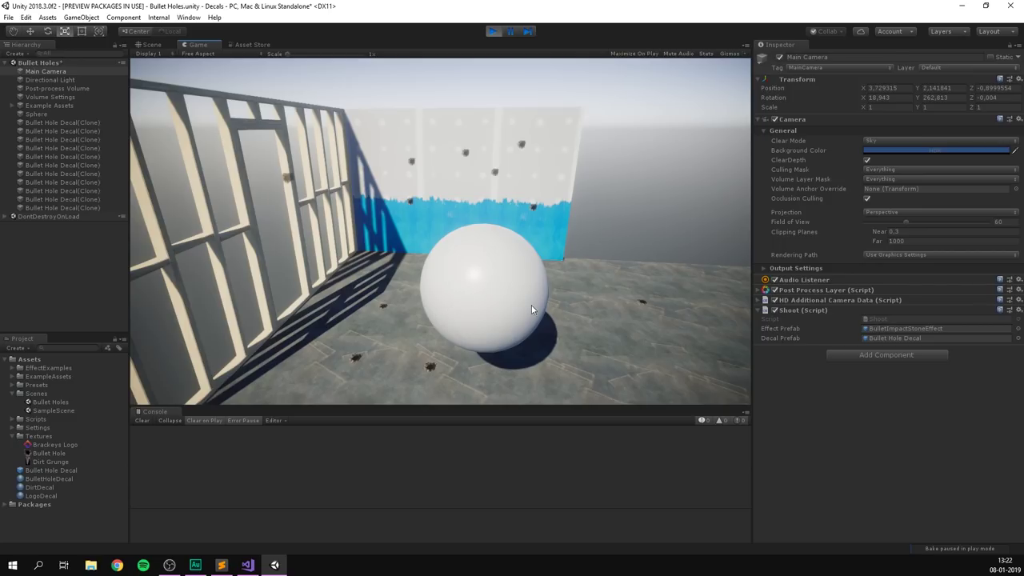
- Fire seven test shots across the white sphere to check the decals on its curved surface
left_click(437, 253)
left_click(442, 271)
left_click(479, 256)
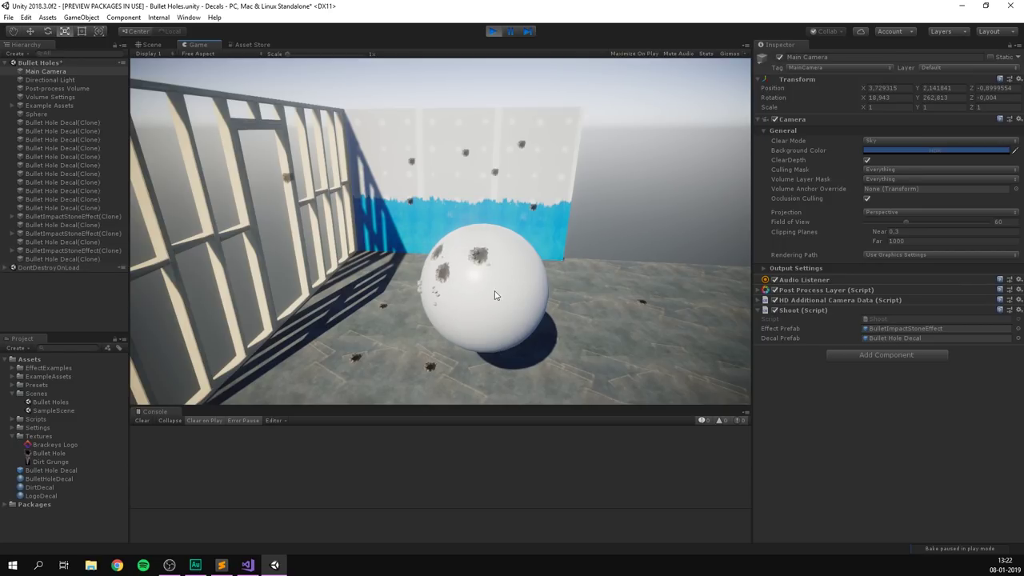
left_click(484, 302)
left_click(538, 304)
left_click(529, 257)
left_click(509, 237)
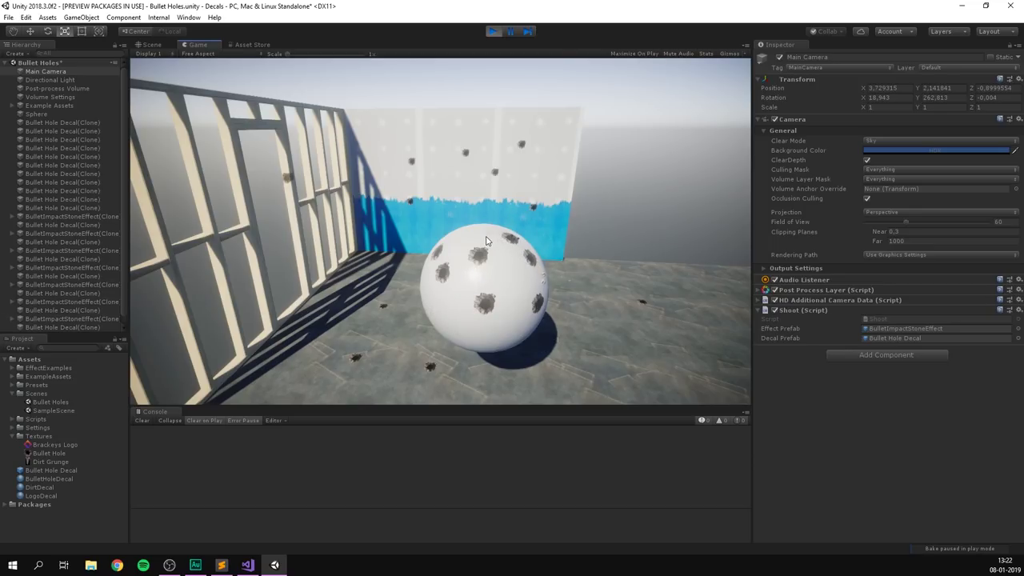
- Fire five more test shots at the white sphere, covering its upper edge, lower edge and the gaps between existing bullet holes
left_click(485, 230)
left_click(516, 336)
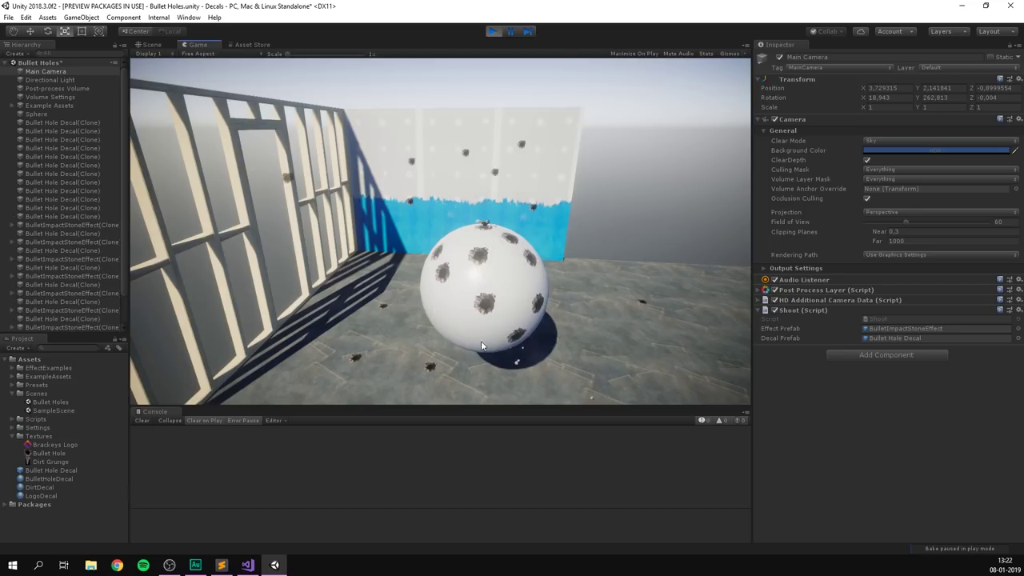
left_click(458, 334)
left_click(428, 309)
left_click(452, 301)
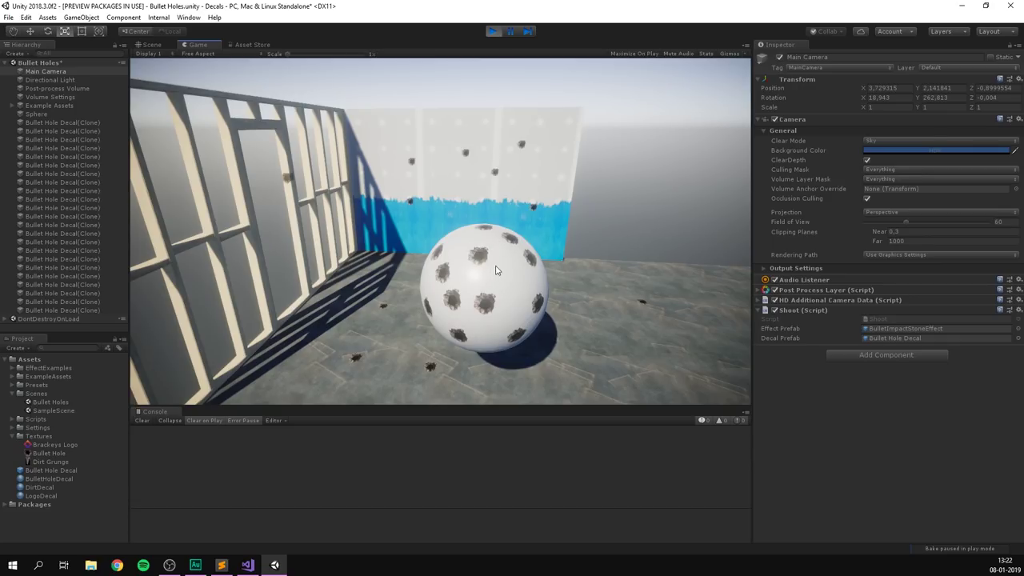
- Inspect the bullet hole decals on the sphere up close in the Scene view while the game keeps running
left_click(150, 44)
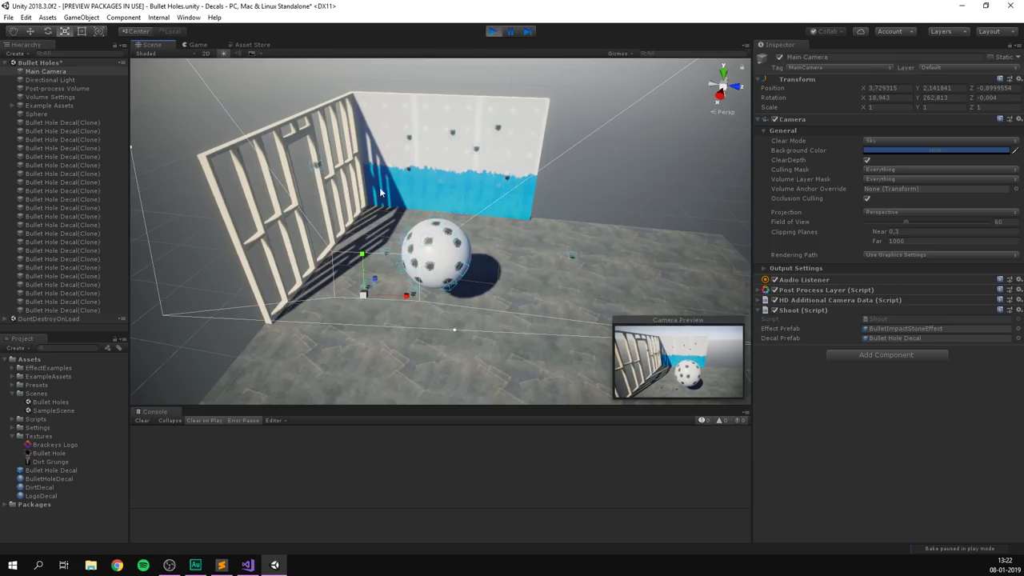
scroll(379, 187, "up", 4)
mouse_move(504, 128)
left_mouse_down("alt")
mouse_move(443, 131)
mouse_move(399, 152)
mouse_move(599, 126)
mouse_move(459, 155)
mouse_move(562, 101)
mouse_move(453, 182)
left_mouse_up("alt")
scroll(459, 156, "down", 5)
scroll(516, 141, "up", 4)
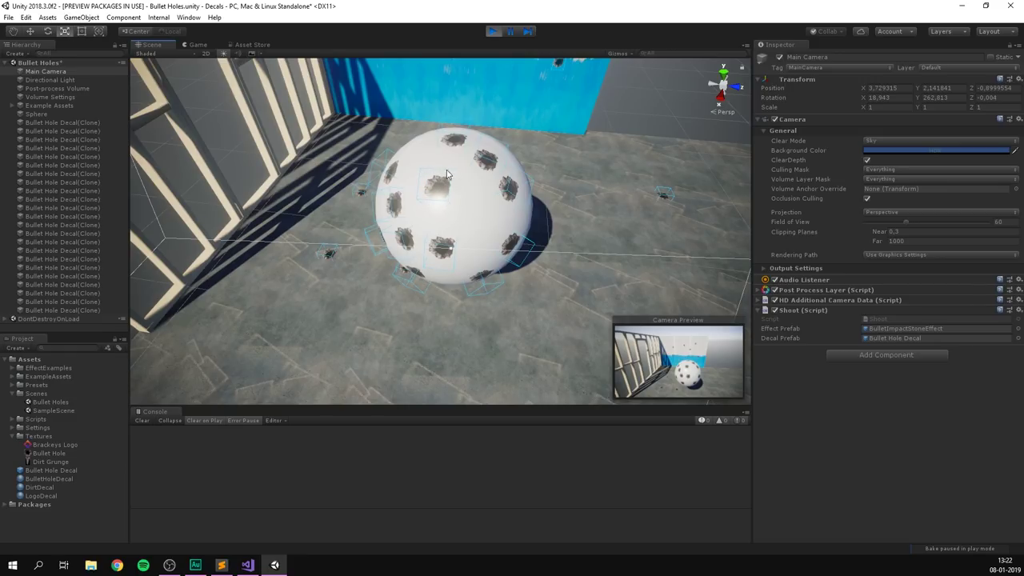
left_click_drag(441, 189, 446, 175, "alt")
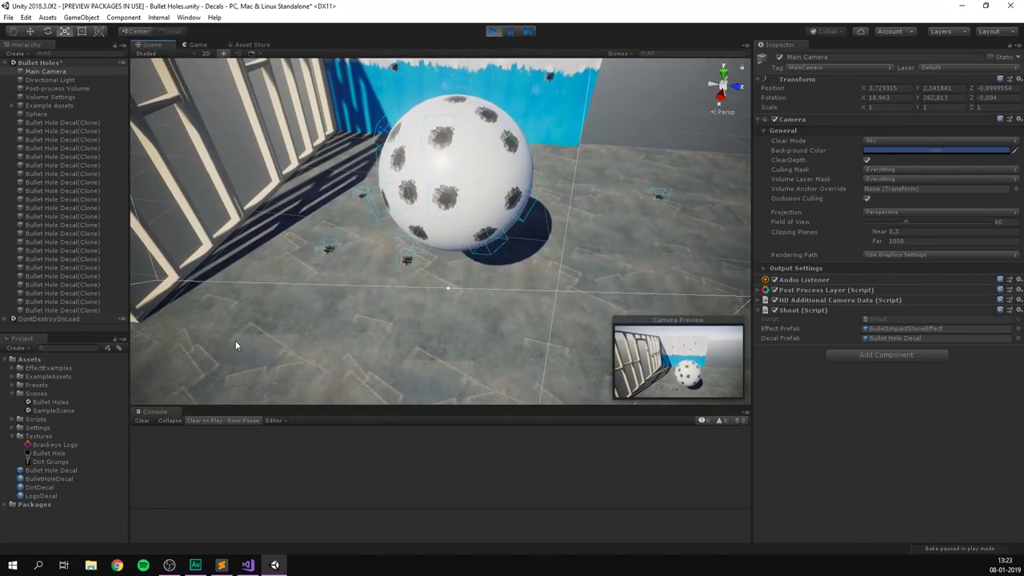
- Show the BulletHoleDecal material's shader inputs and view the whole decal-covered scene
left_click(62, 477)
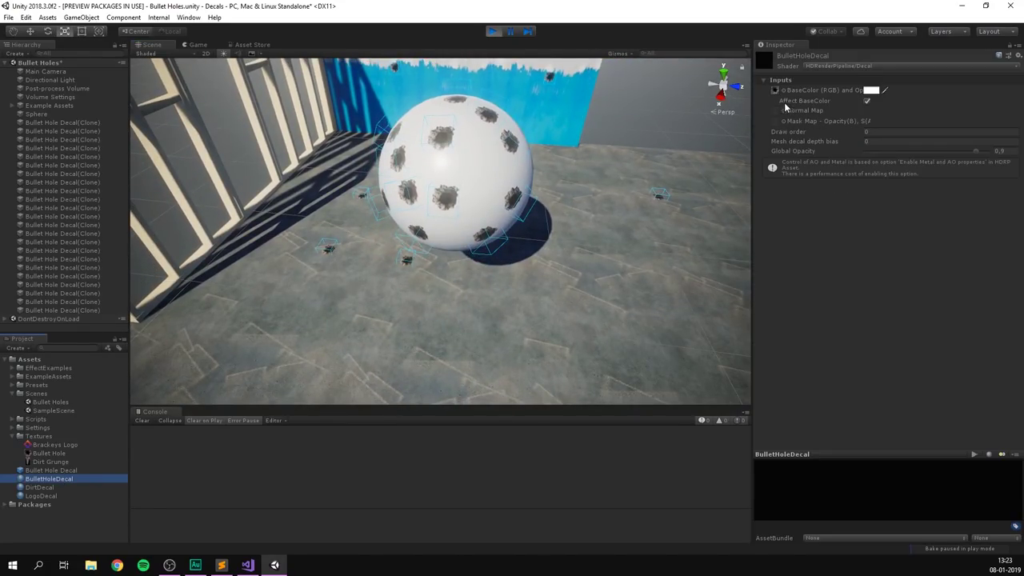
scroll(489, 146, "down", 5)
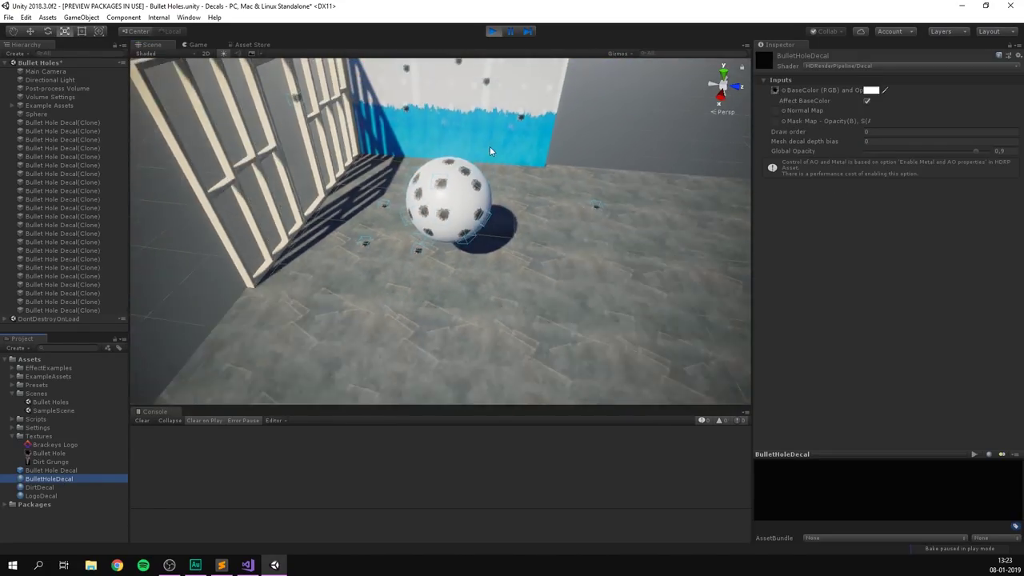